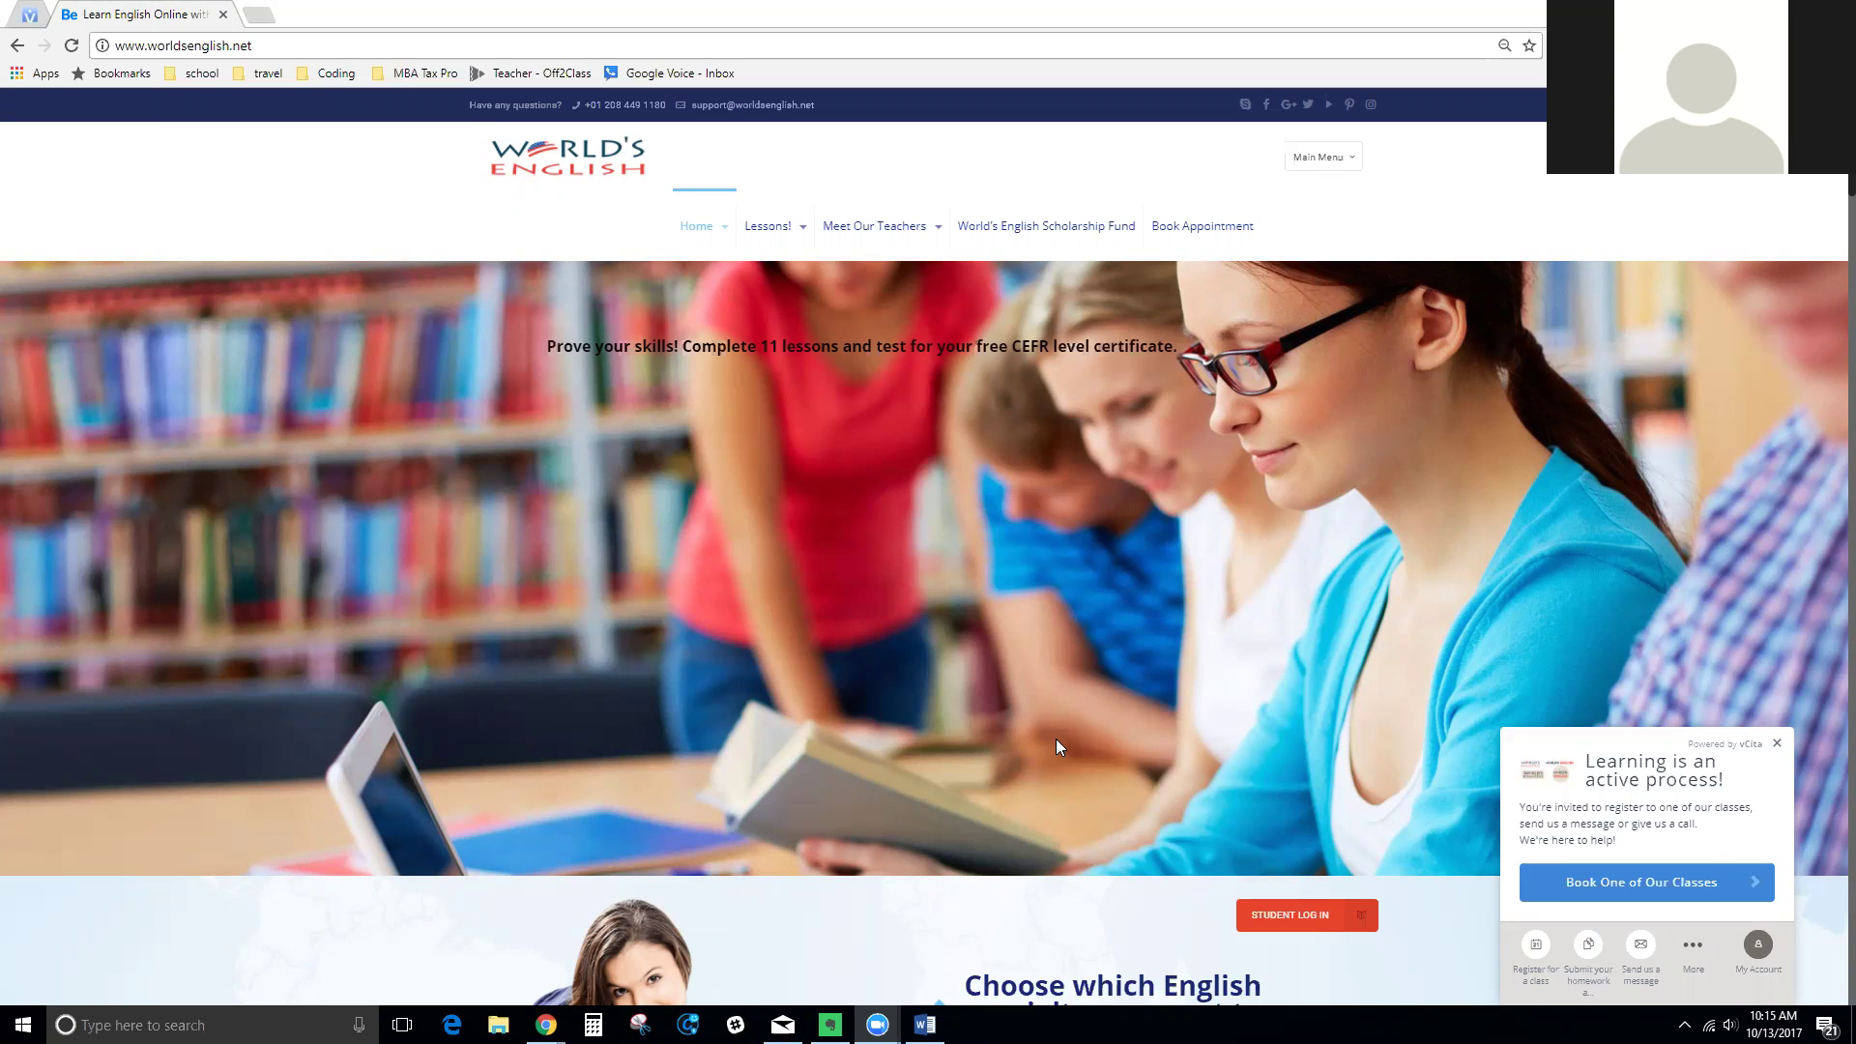
# Select the site address, then go to the World's English Scholarship Fund page
pyautogui.moveTo(272, 48); pyautogui.dragTo(111, 46)
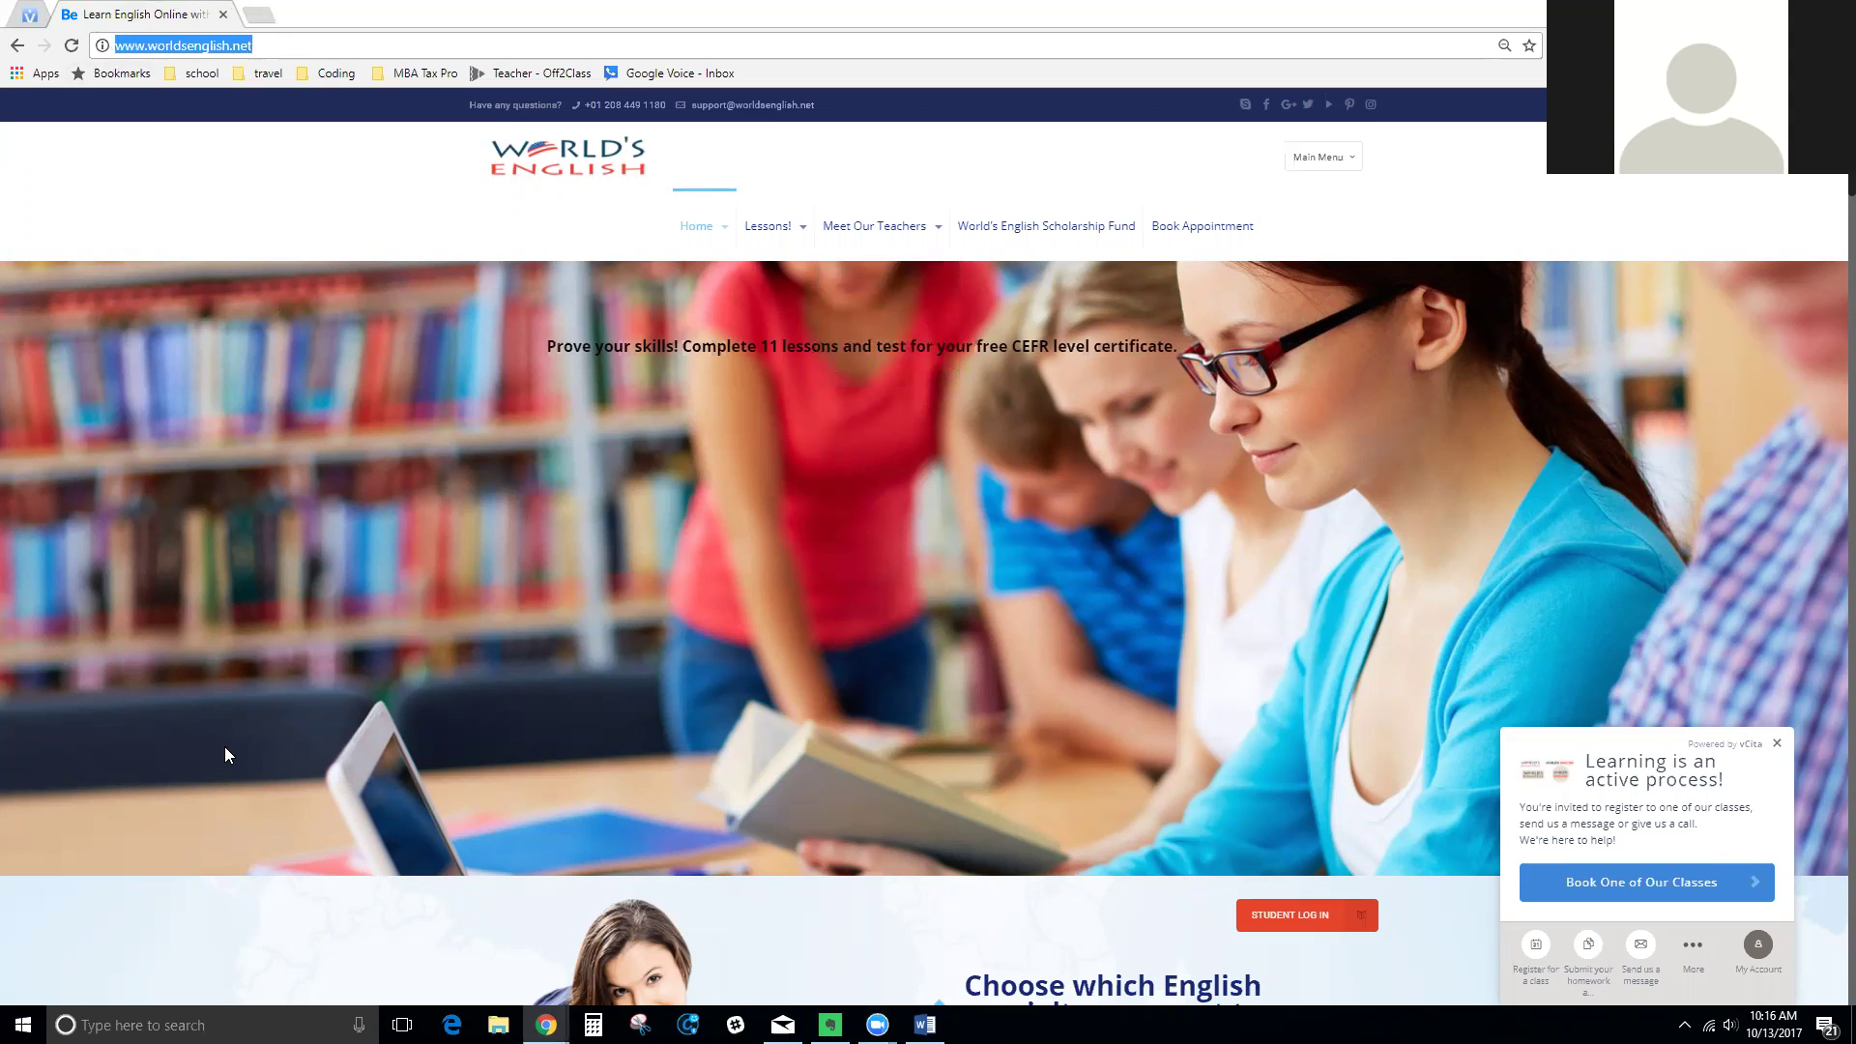
pyautogui.click(1023, 230)
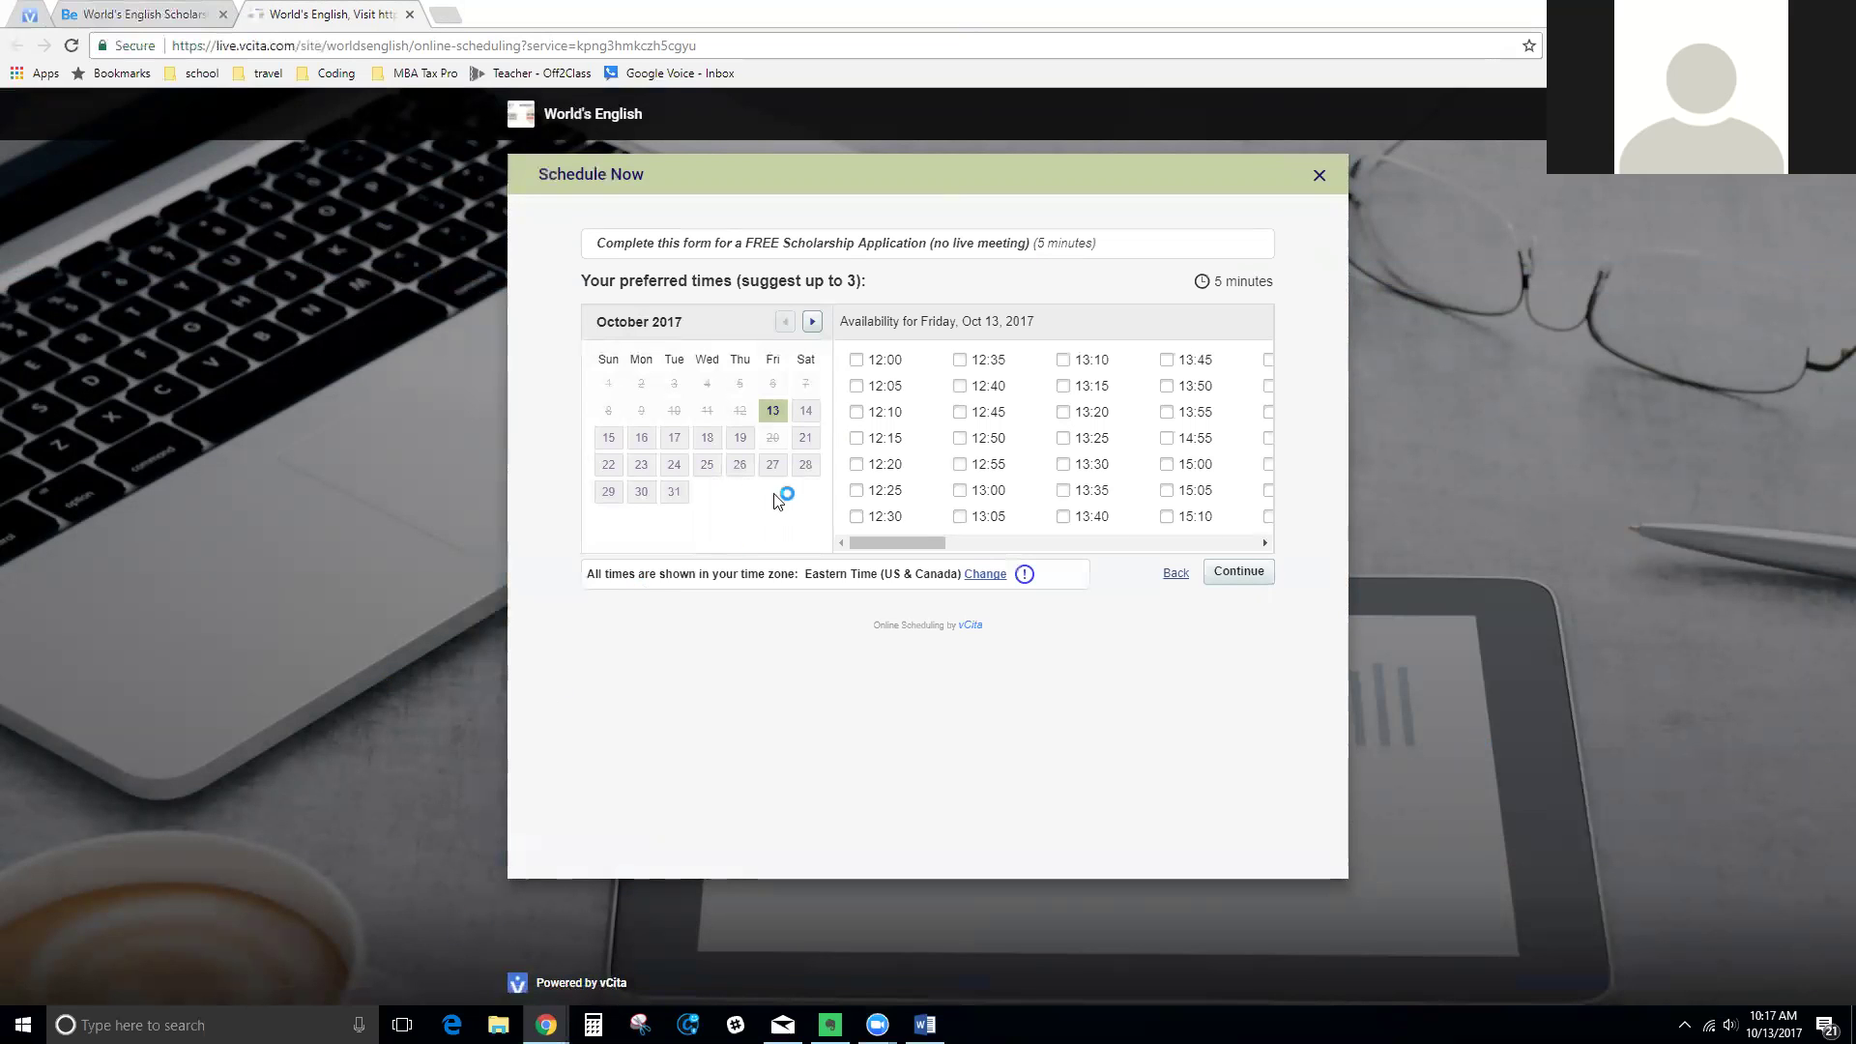
# Pick 12:00 on Friday, Oct 13 as a preferred time in the Schedule Now form
pyautogui.click(856, 361)
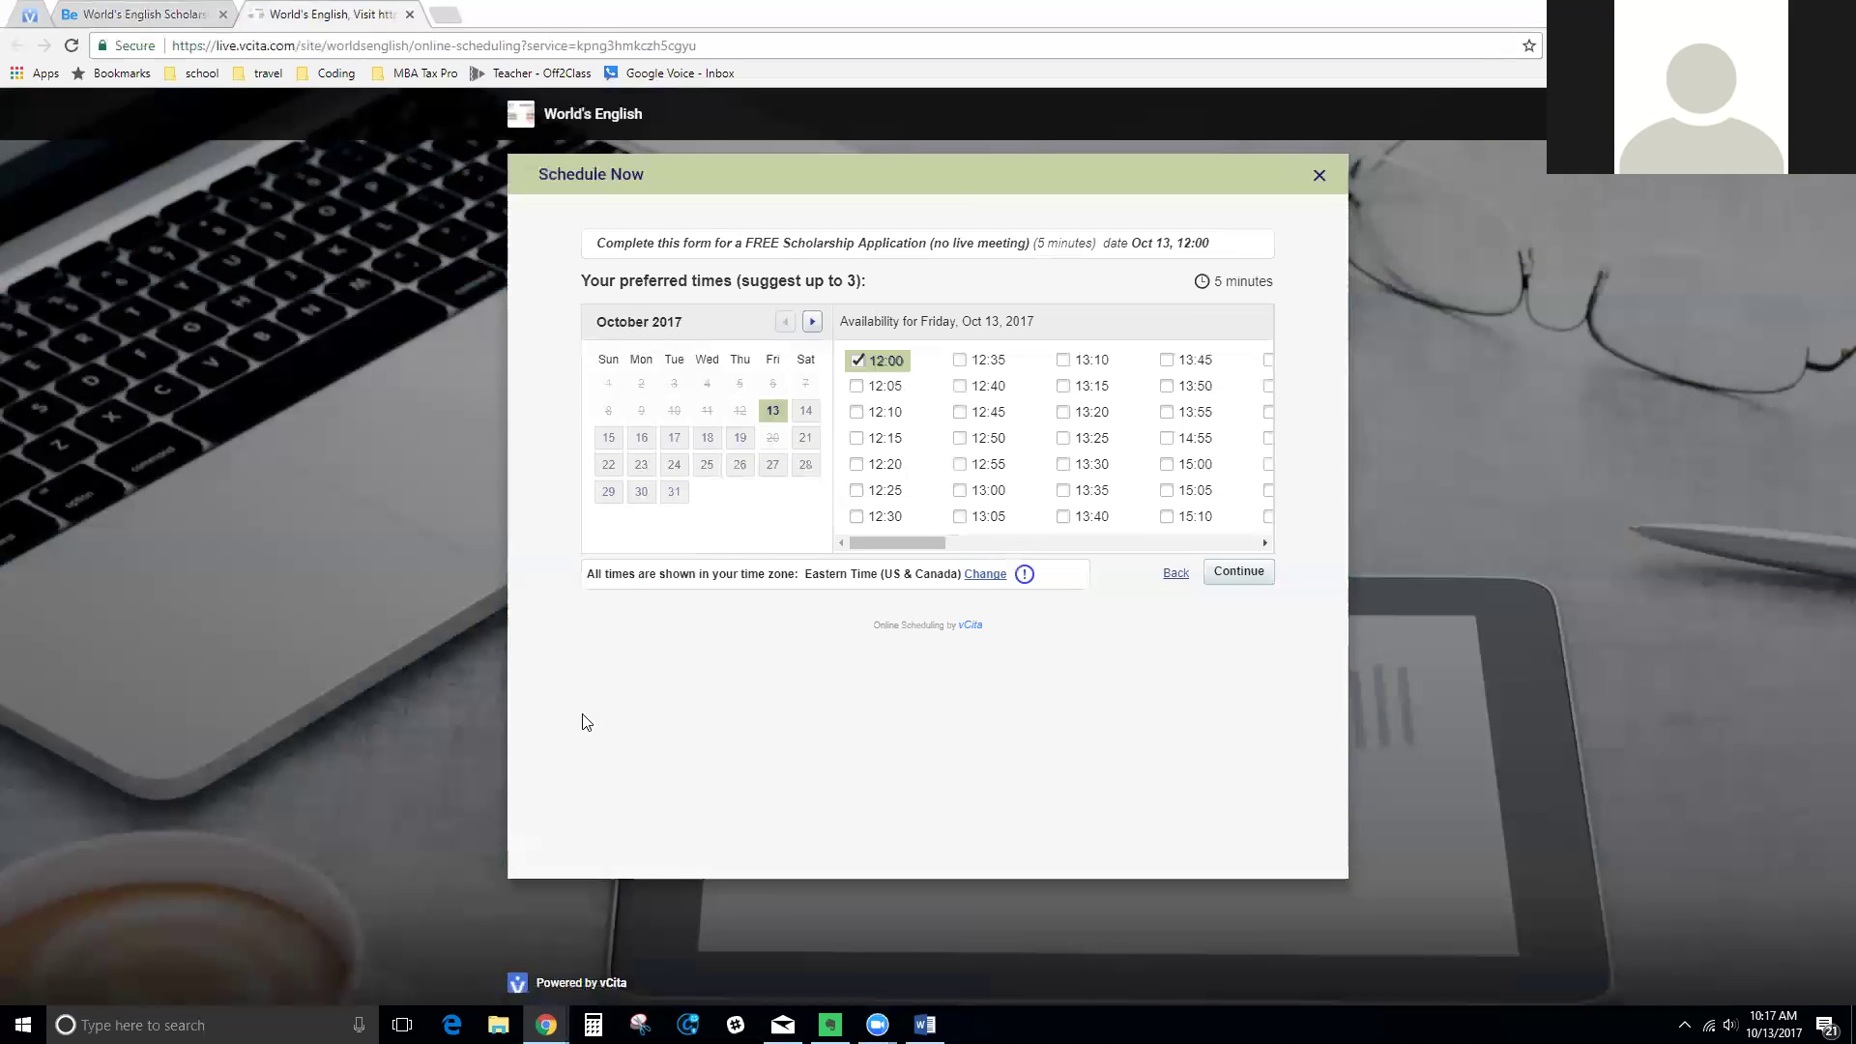
# Try 12:20, 12:55 and Oct 14, then keep only Oct 13 12:00 and continue
pyautogui.click(873, 466)
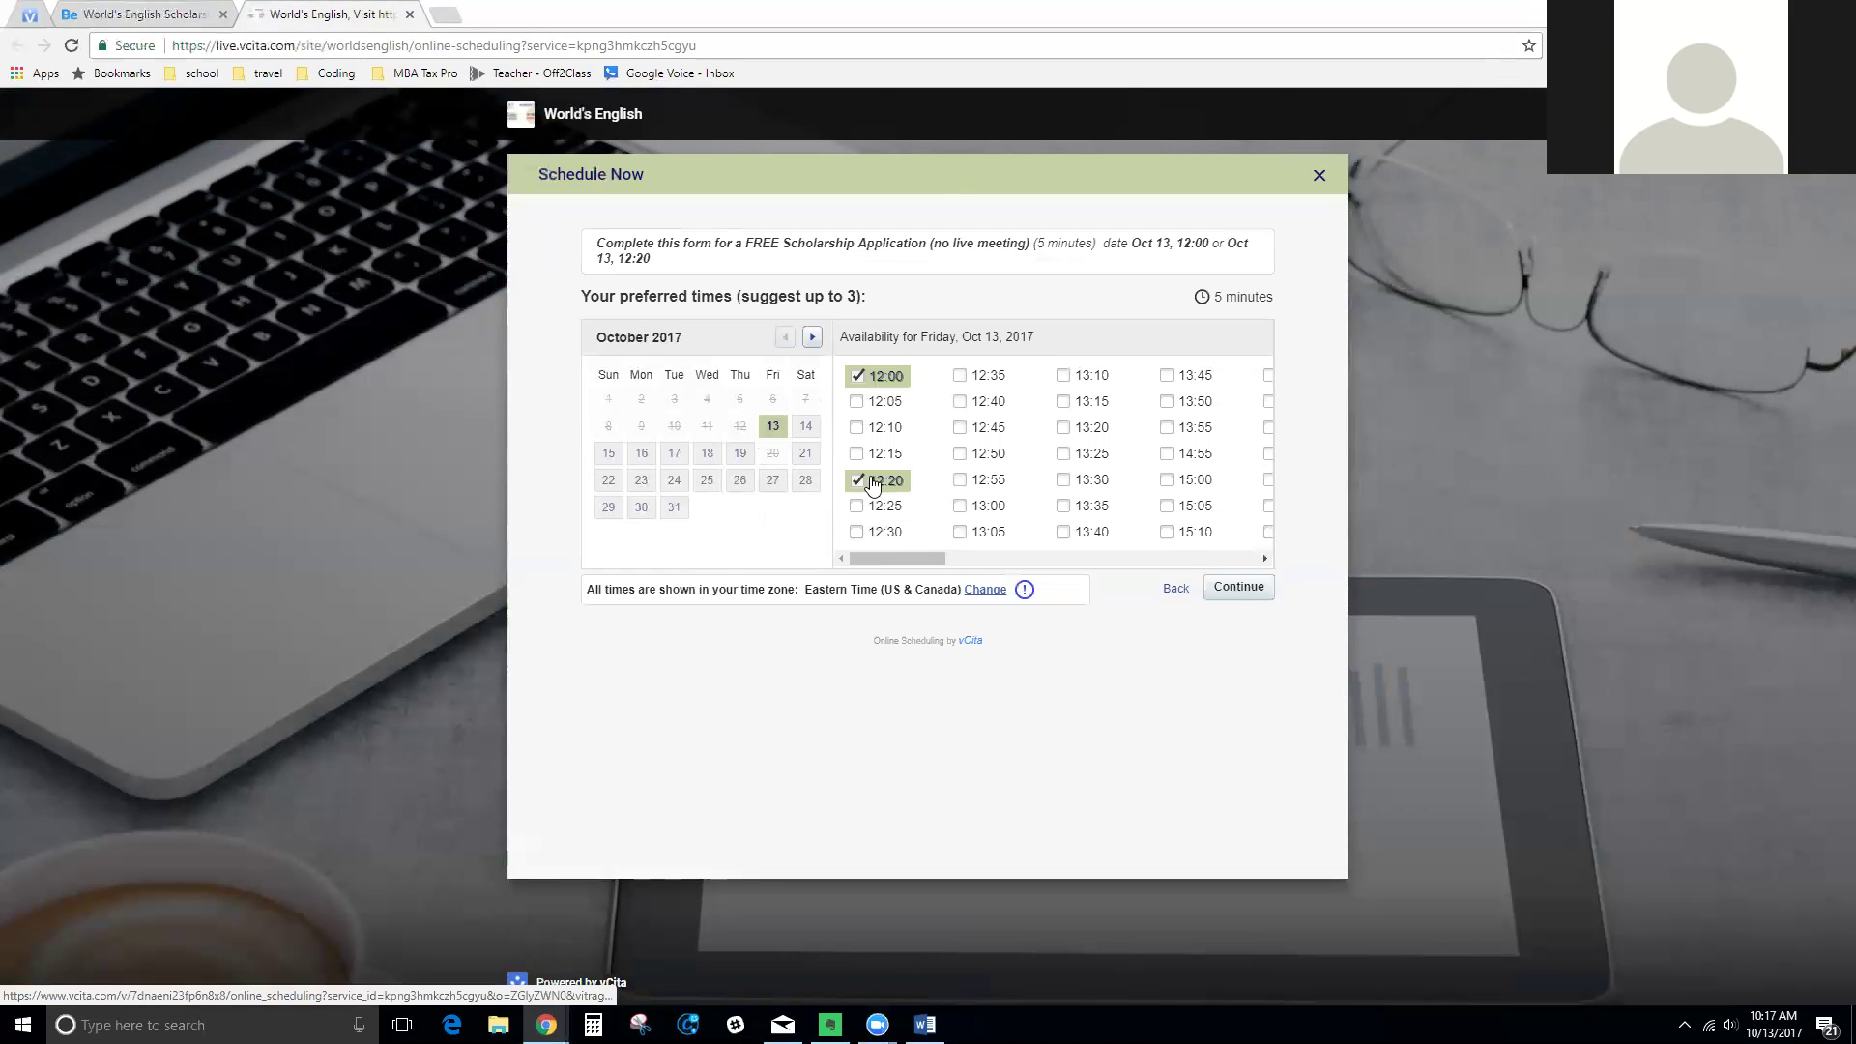
pyautogui.click(976, 482)
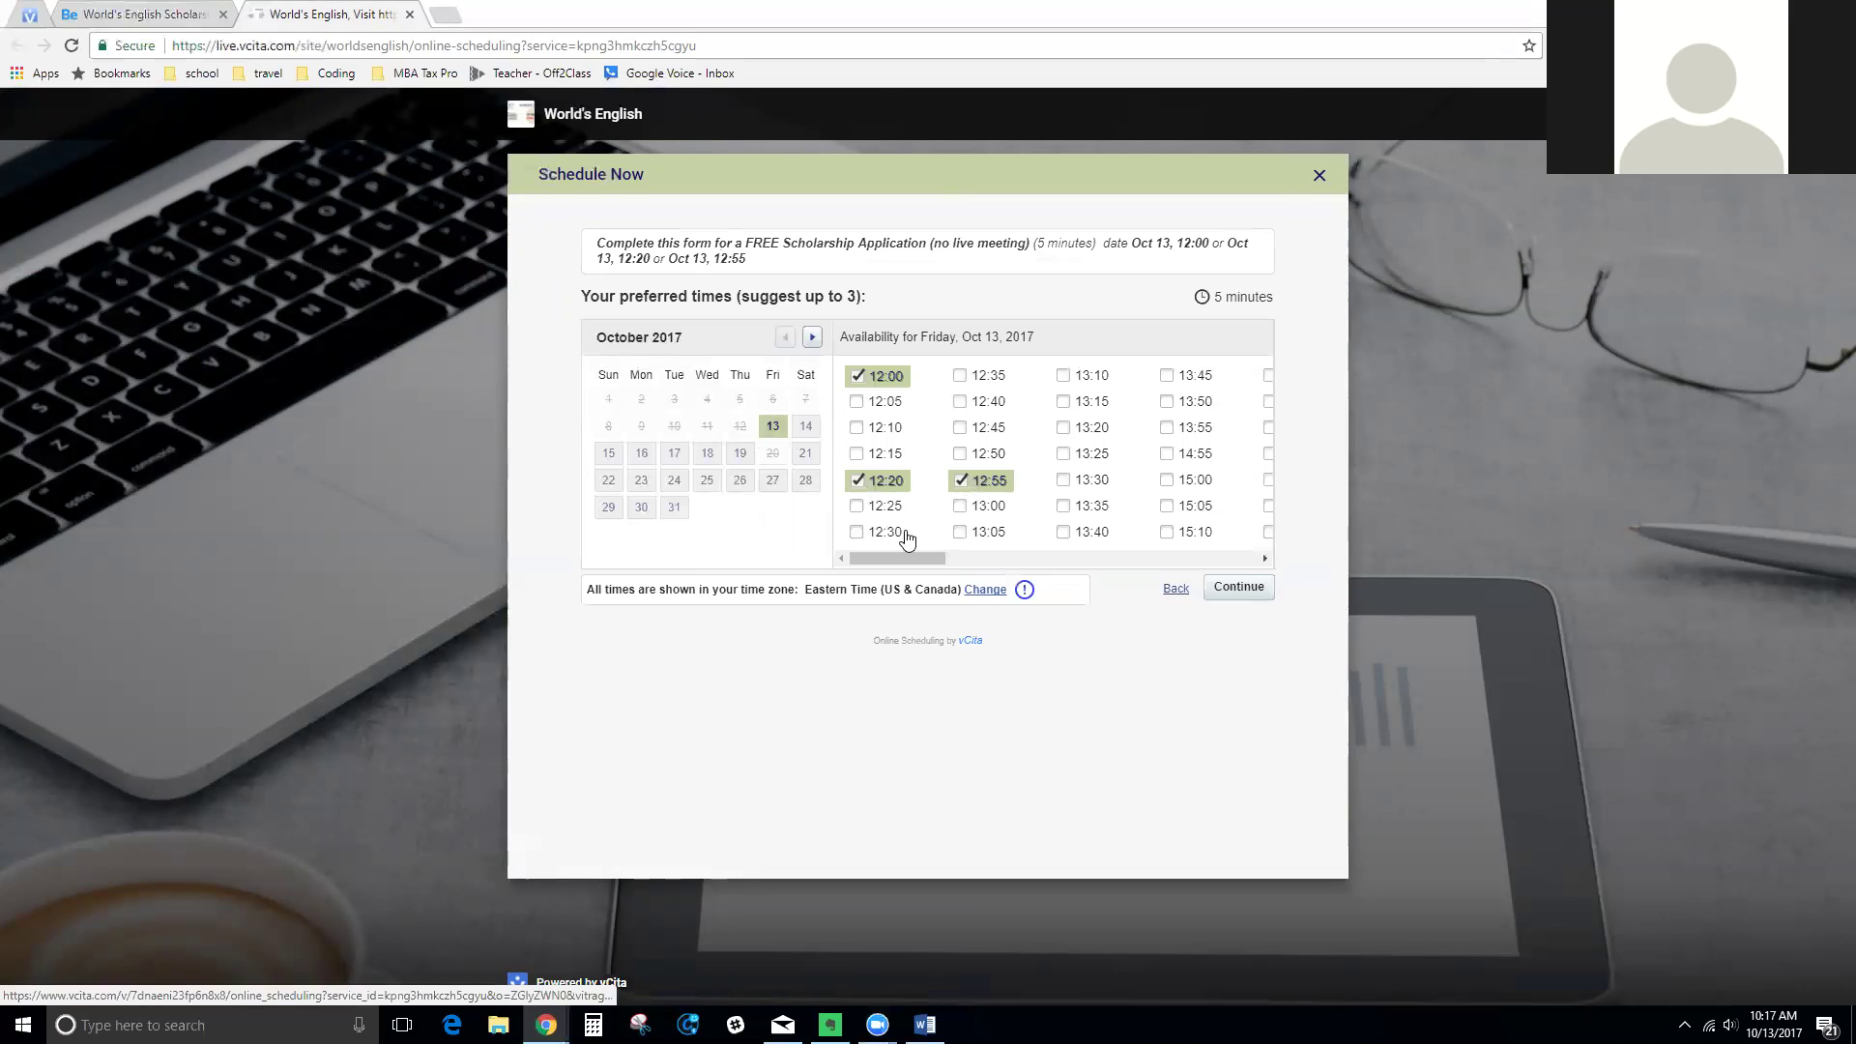
pyautogui.click(856, 483)
pyautogui.click(961, 482)
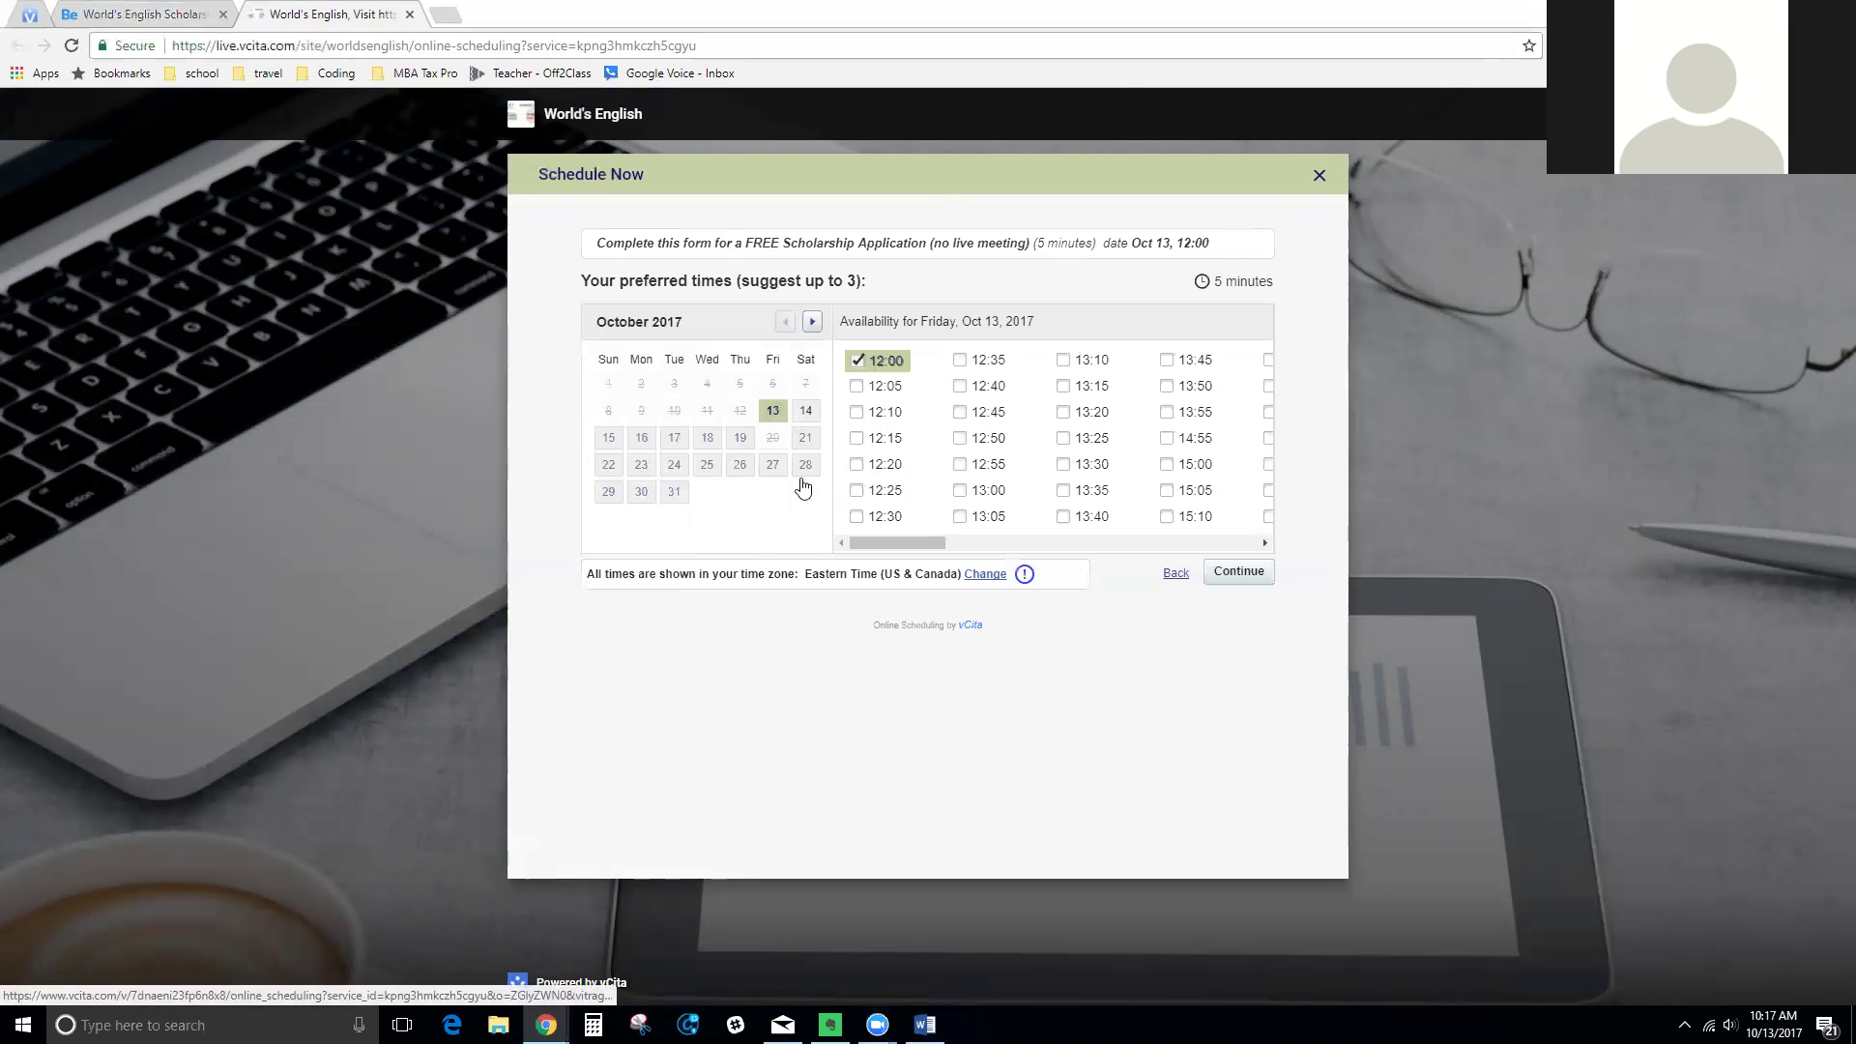
pyautogui.click(799, 416)
pyautogui.click(788, 418)
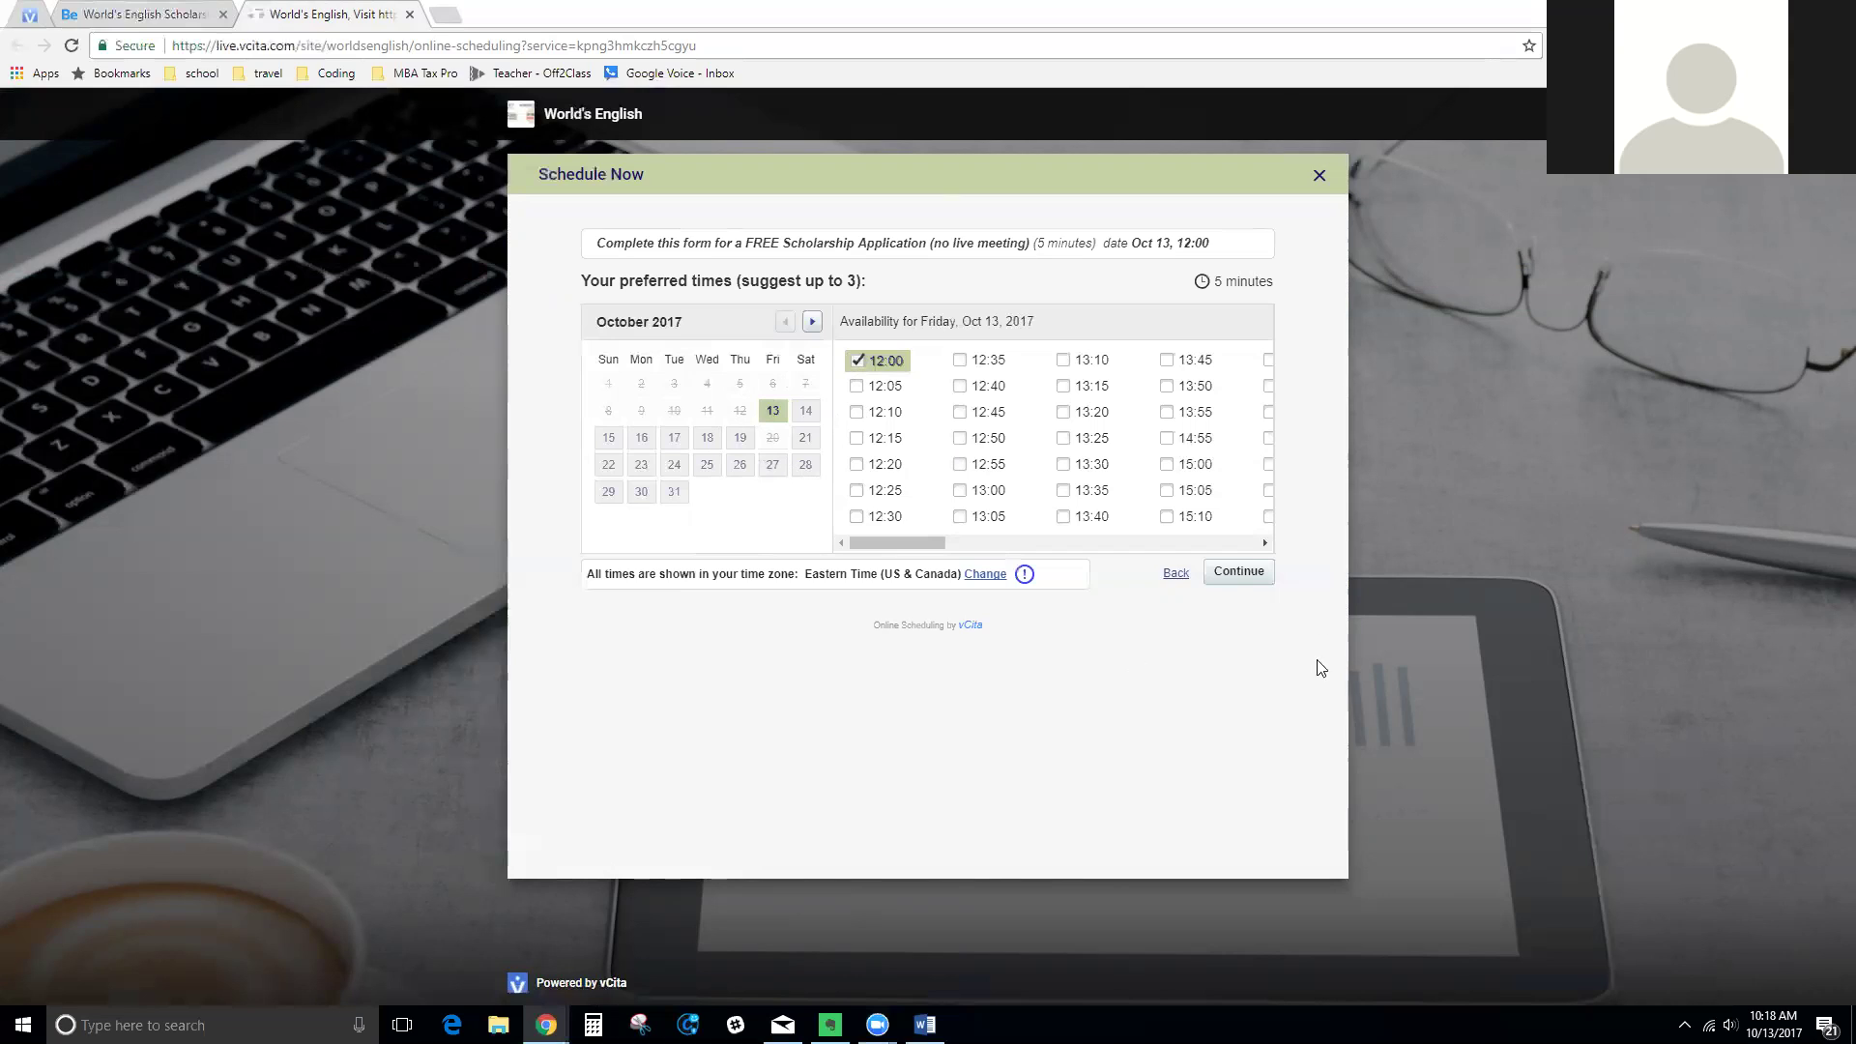
pyautogui.click(1239, 572)
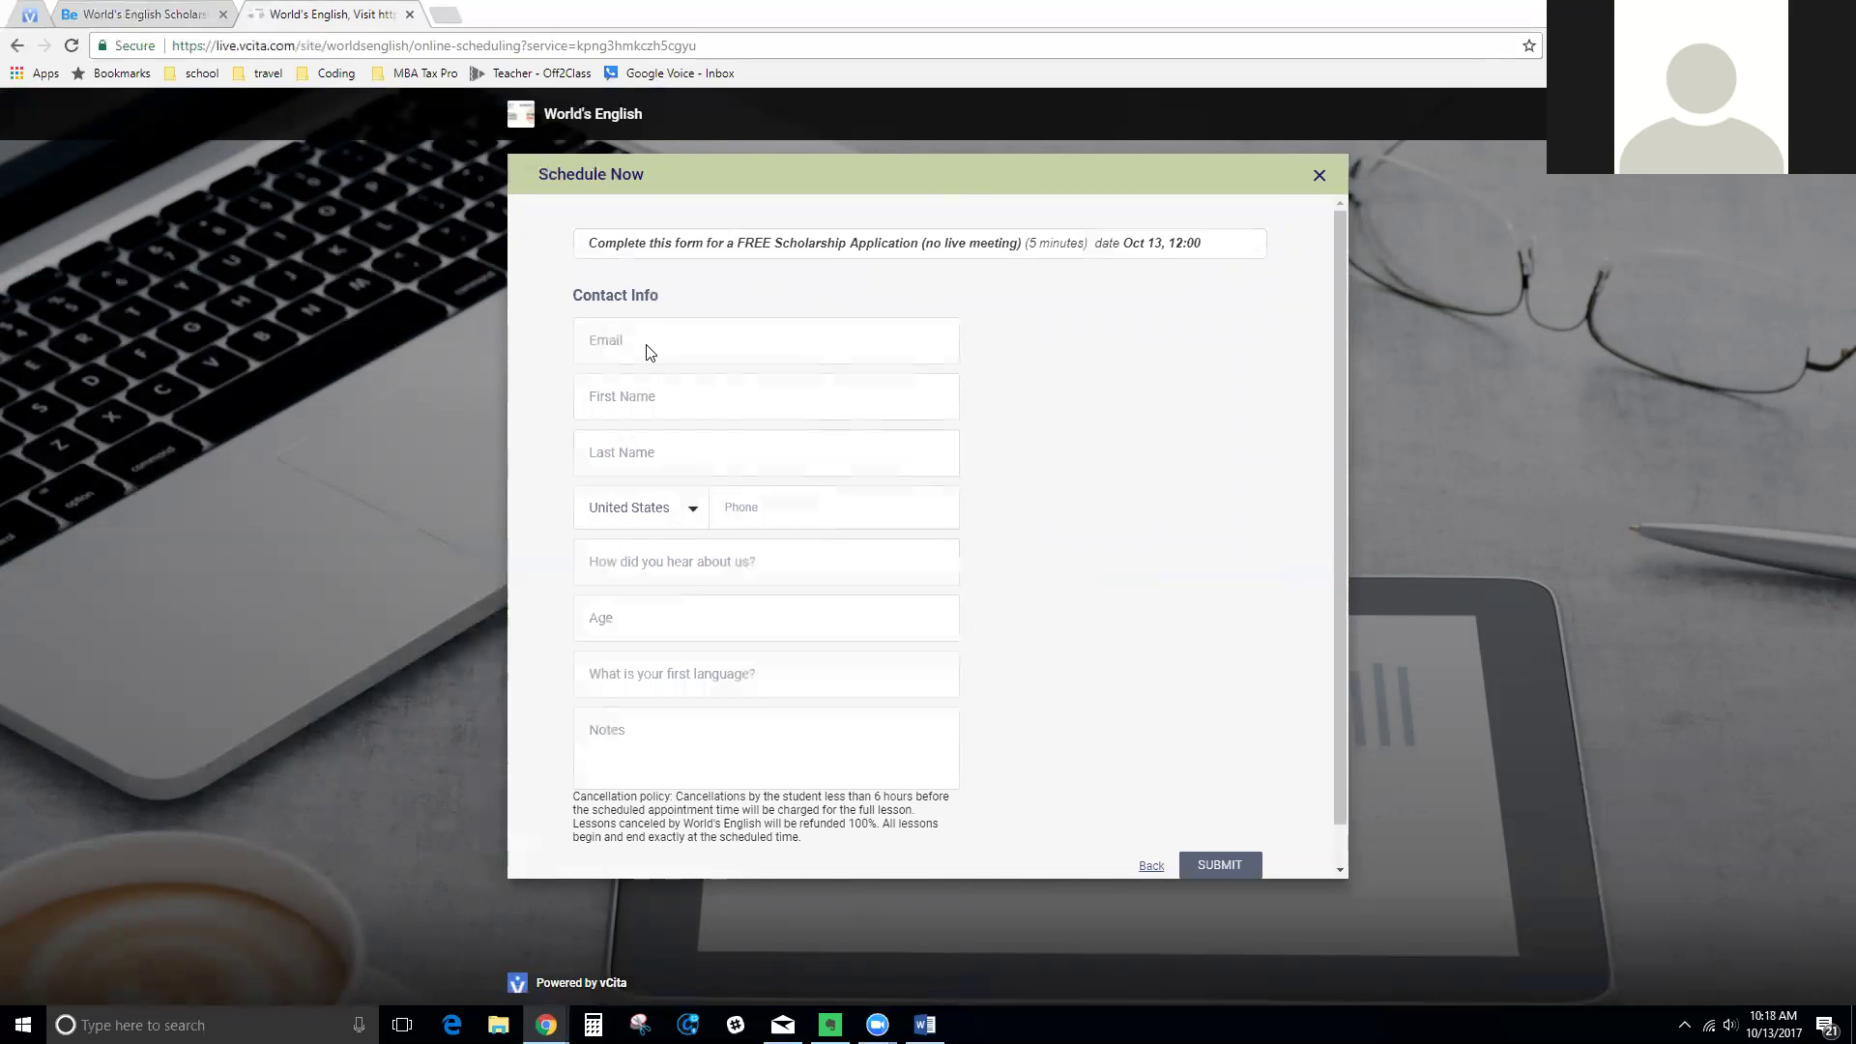
# Enter the student's contact e-mail address so vCita shows the welcome-back Notes prompt
pyautogui.click(649, 350)
pyautogui.click(599, 353)
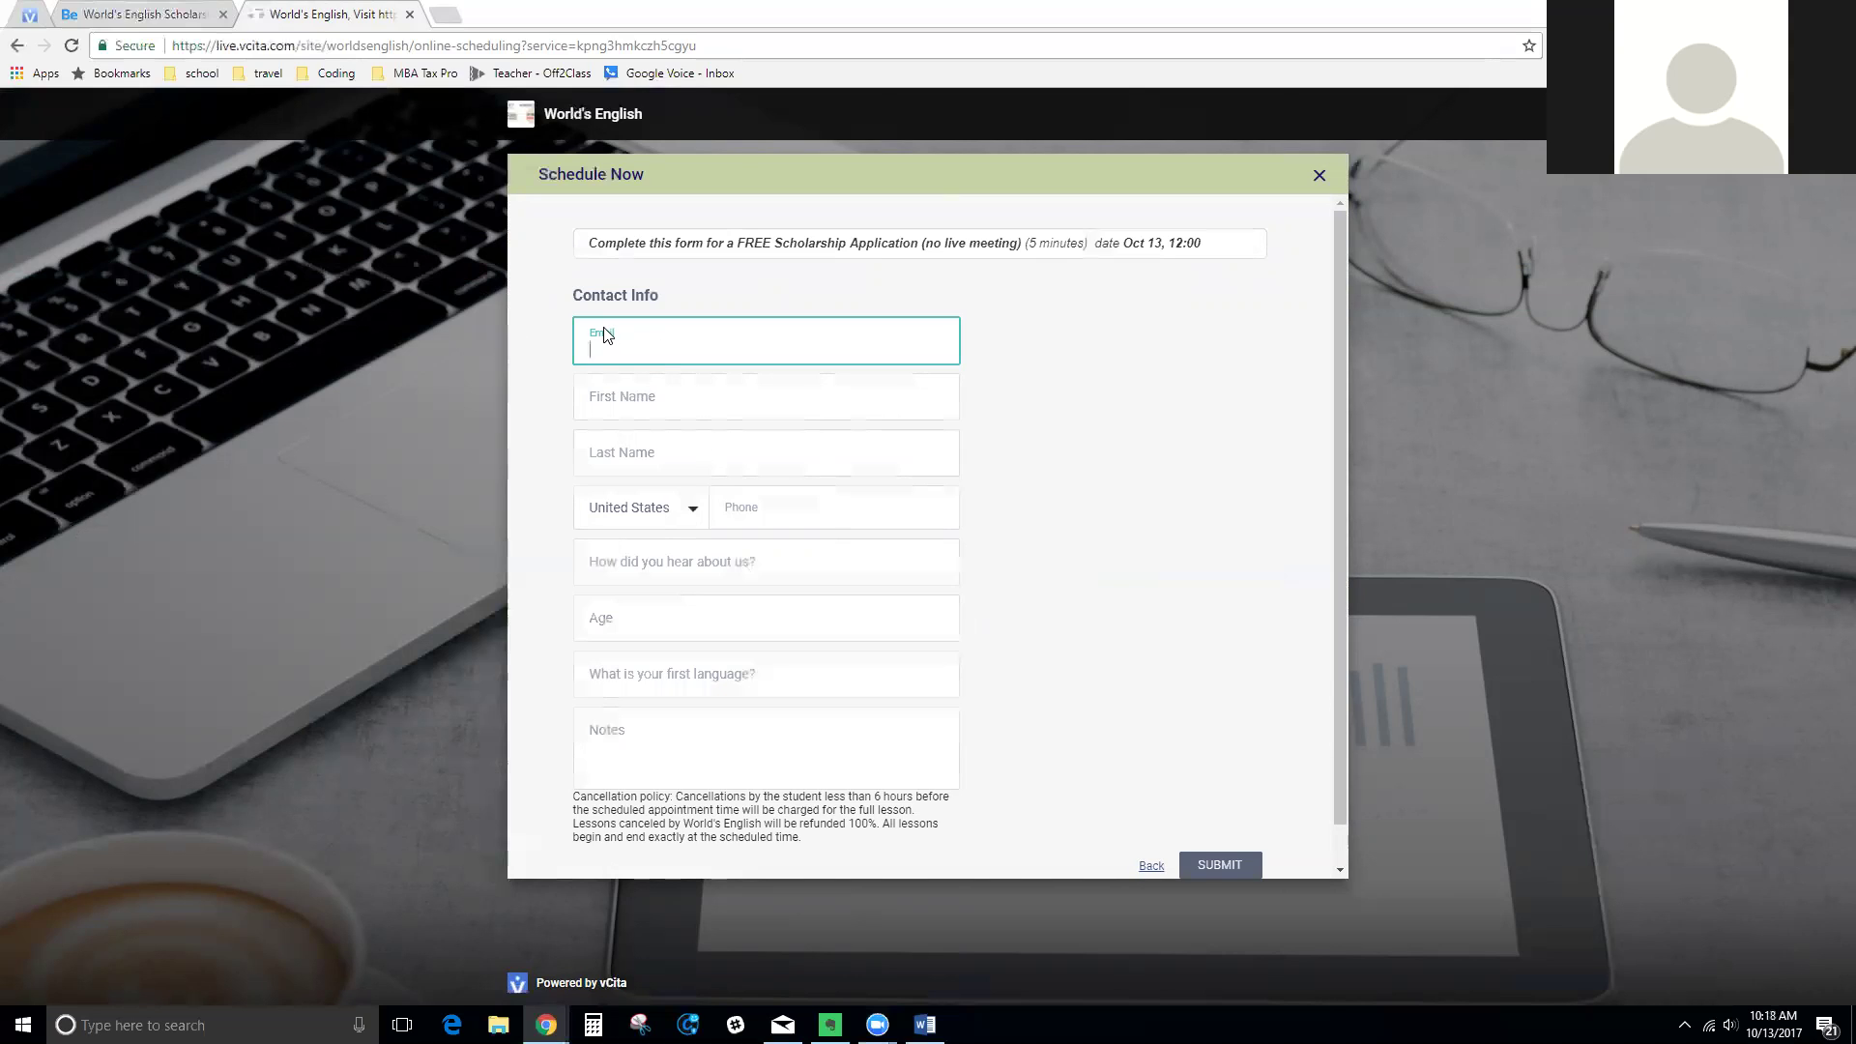
pyautogui.write('suppo')
pyautogui.press('BackSpace')
pyautogui.press('BackSpace')
pyautogui.press('BackSpace')
pyautogui.press('BackSpace')
pyautogui.press('BackSpace')
pyautogui.write('noemail@noemail.com')
pyautogui.click(689, 513)
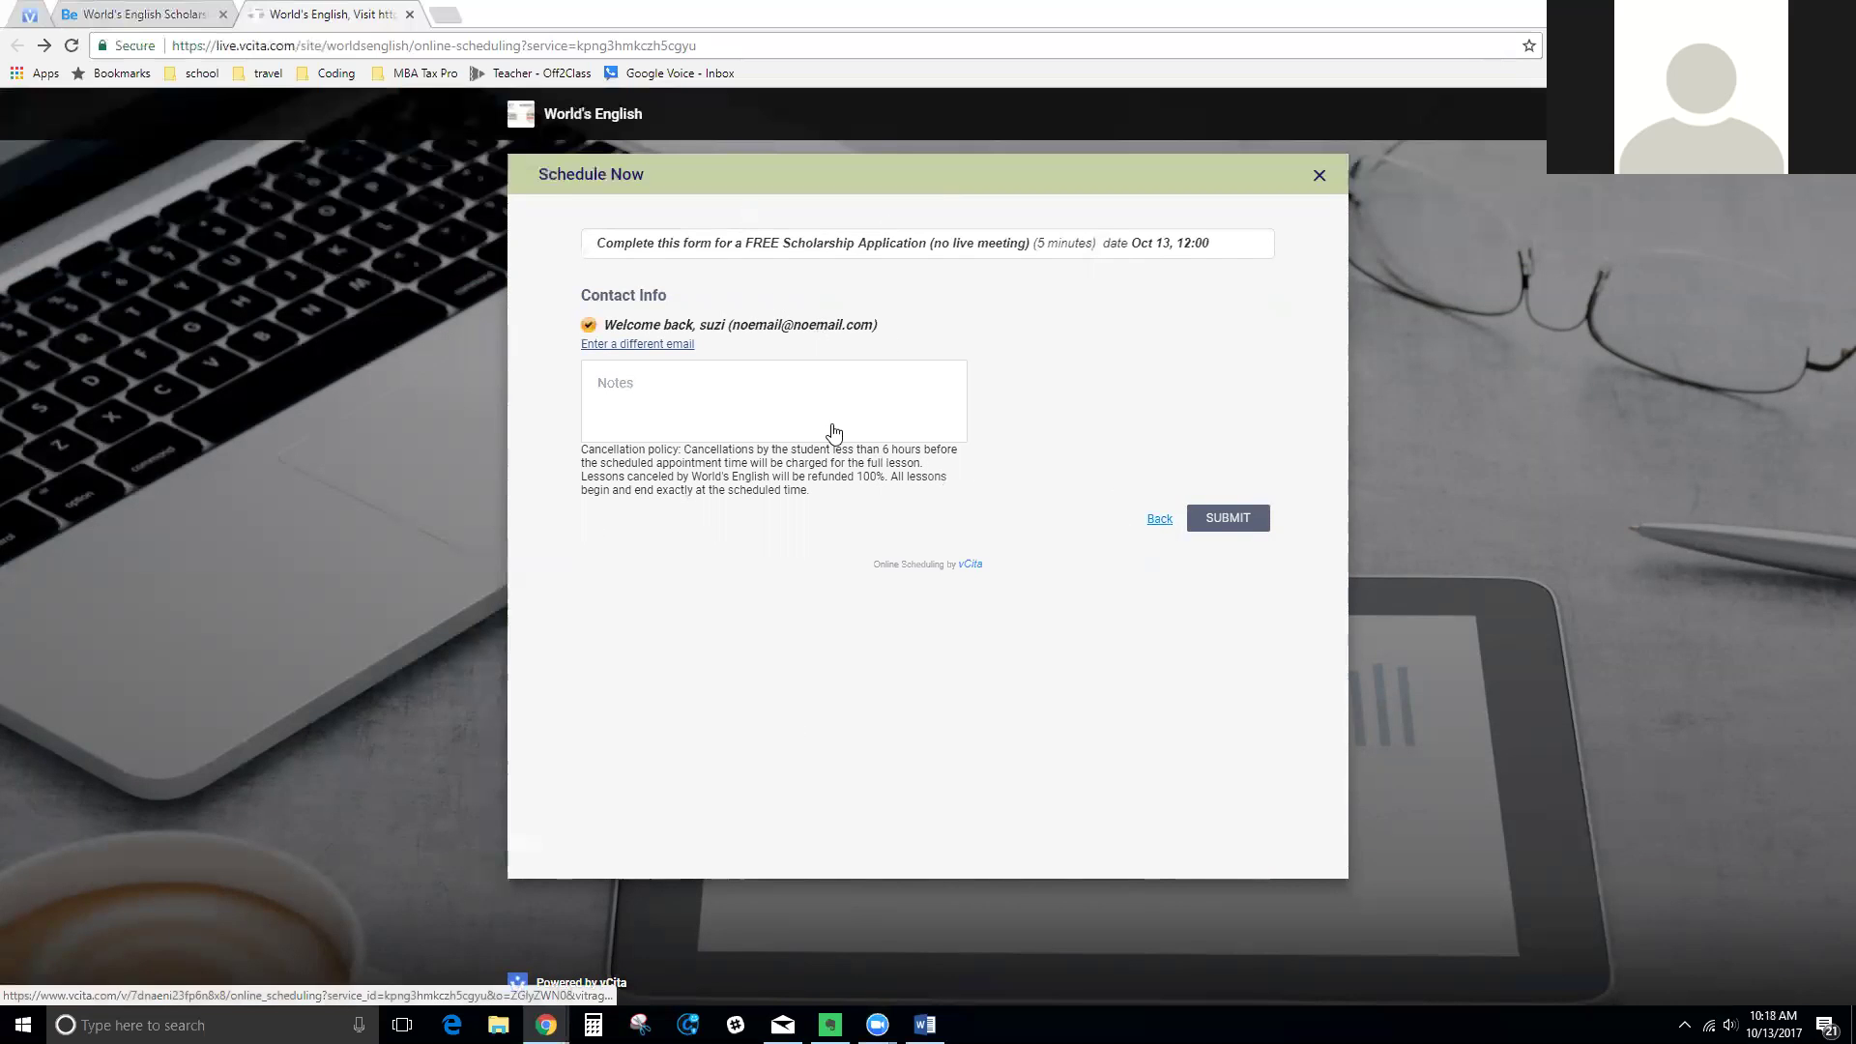
pyautogui.hotkey('alt', 'Left')
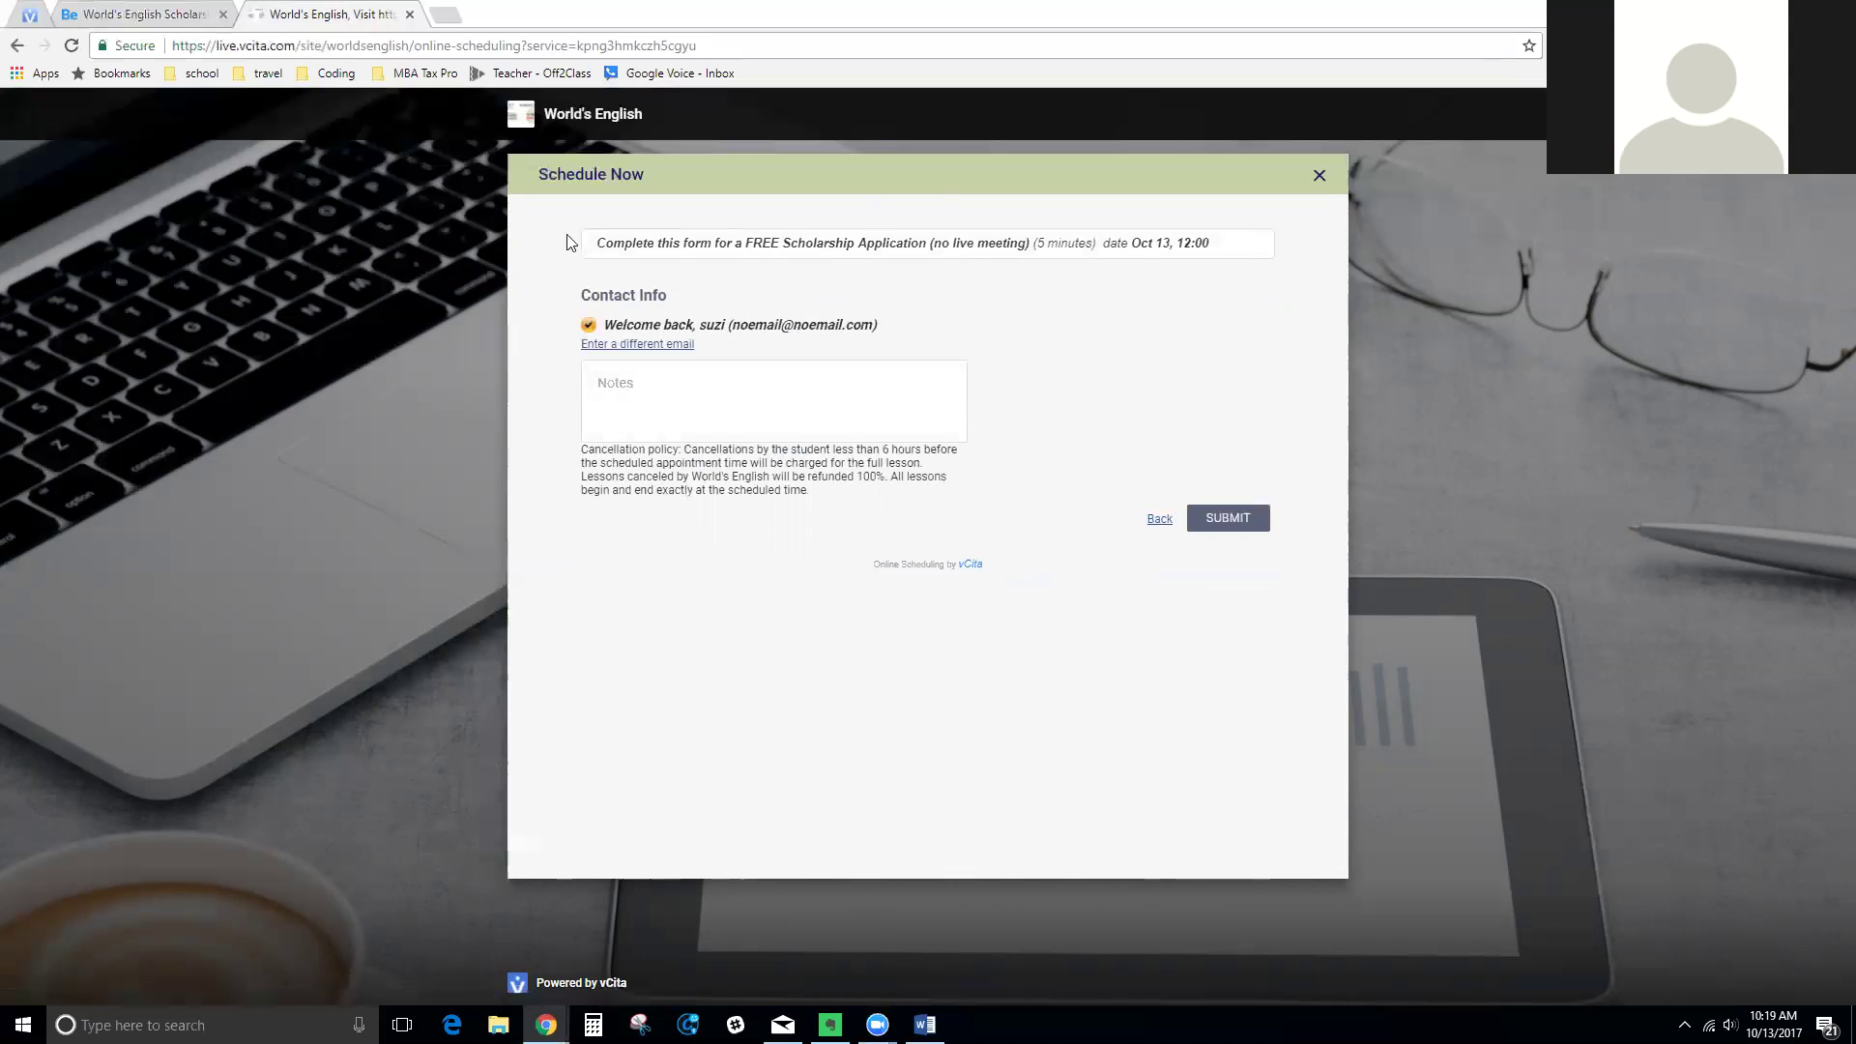
# Submit the Oct 13, 12:00 scholarship booking request and close the confirmation dialog
pyautogui.click(1226, 522)
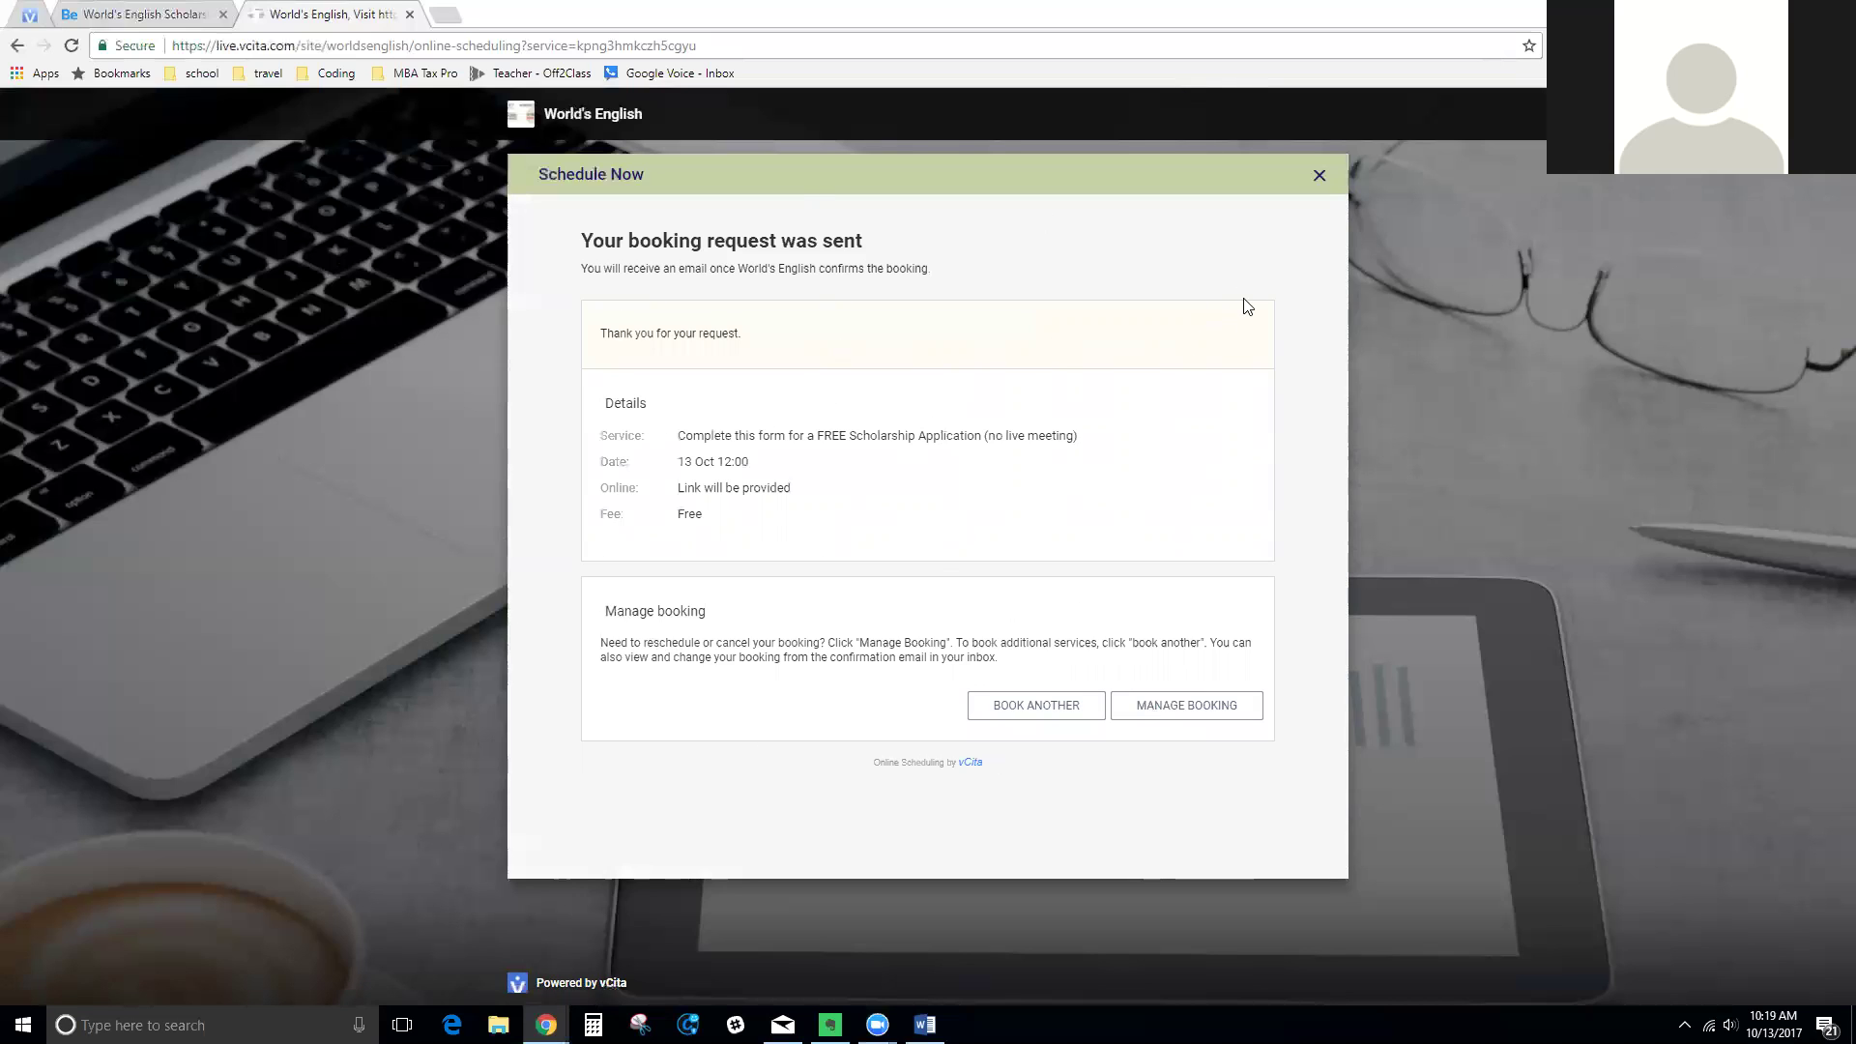
pyautogui.click(1321, 177)
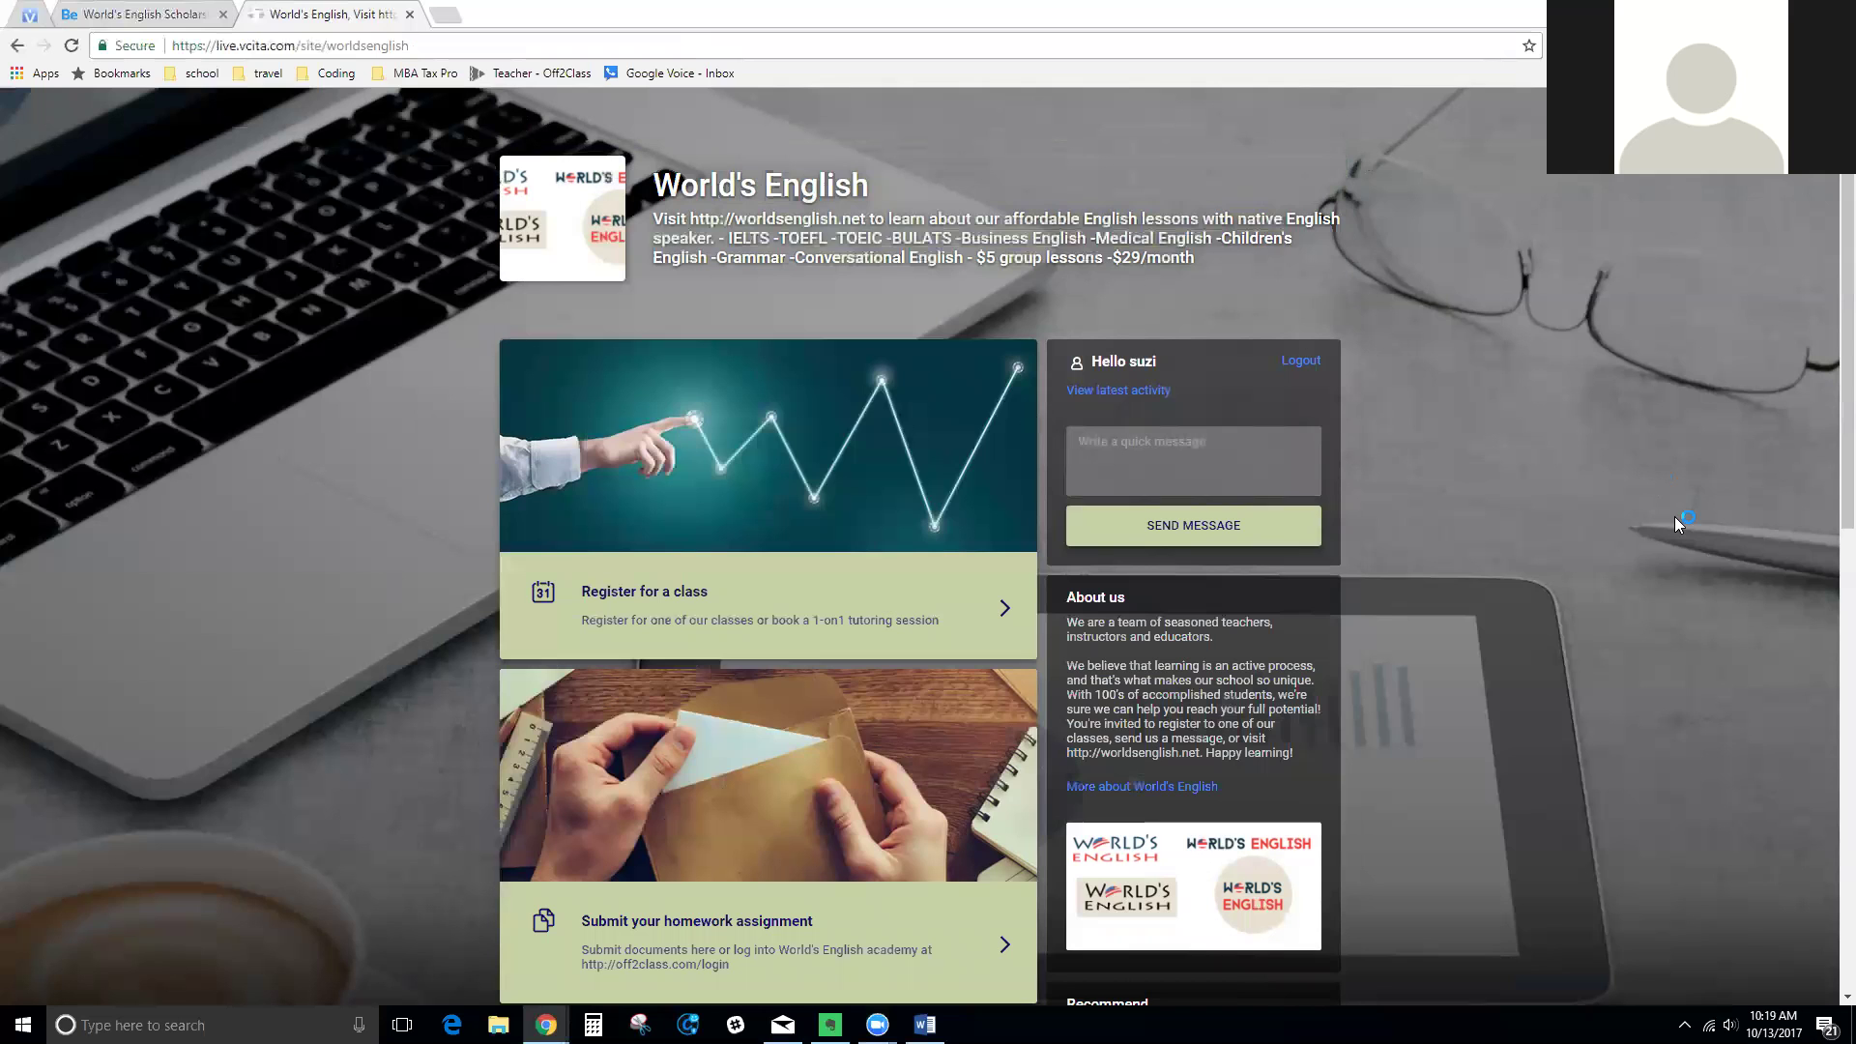
# Close the vCita tab and open the 'Submit your homework' document upload form
pyautogui.click(150, 20)
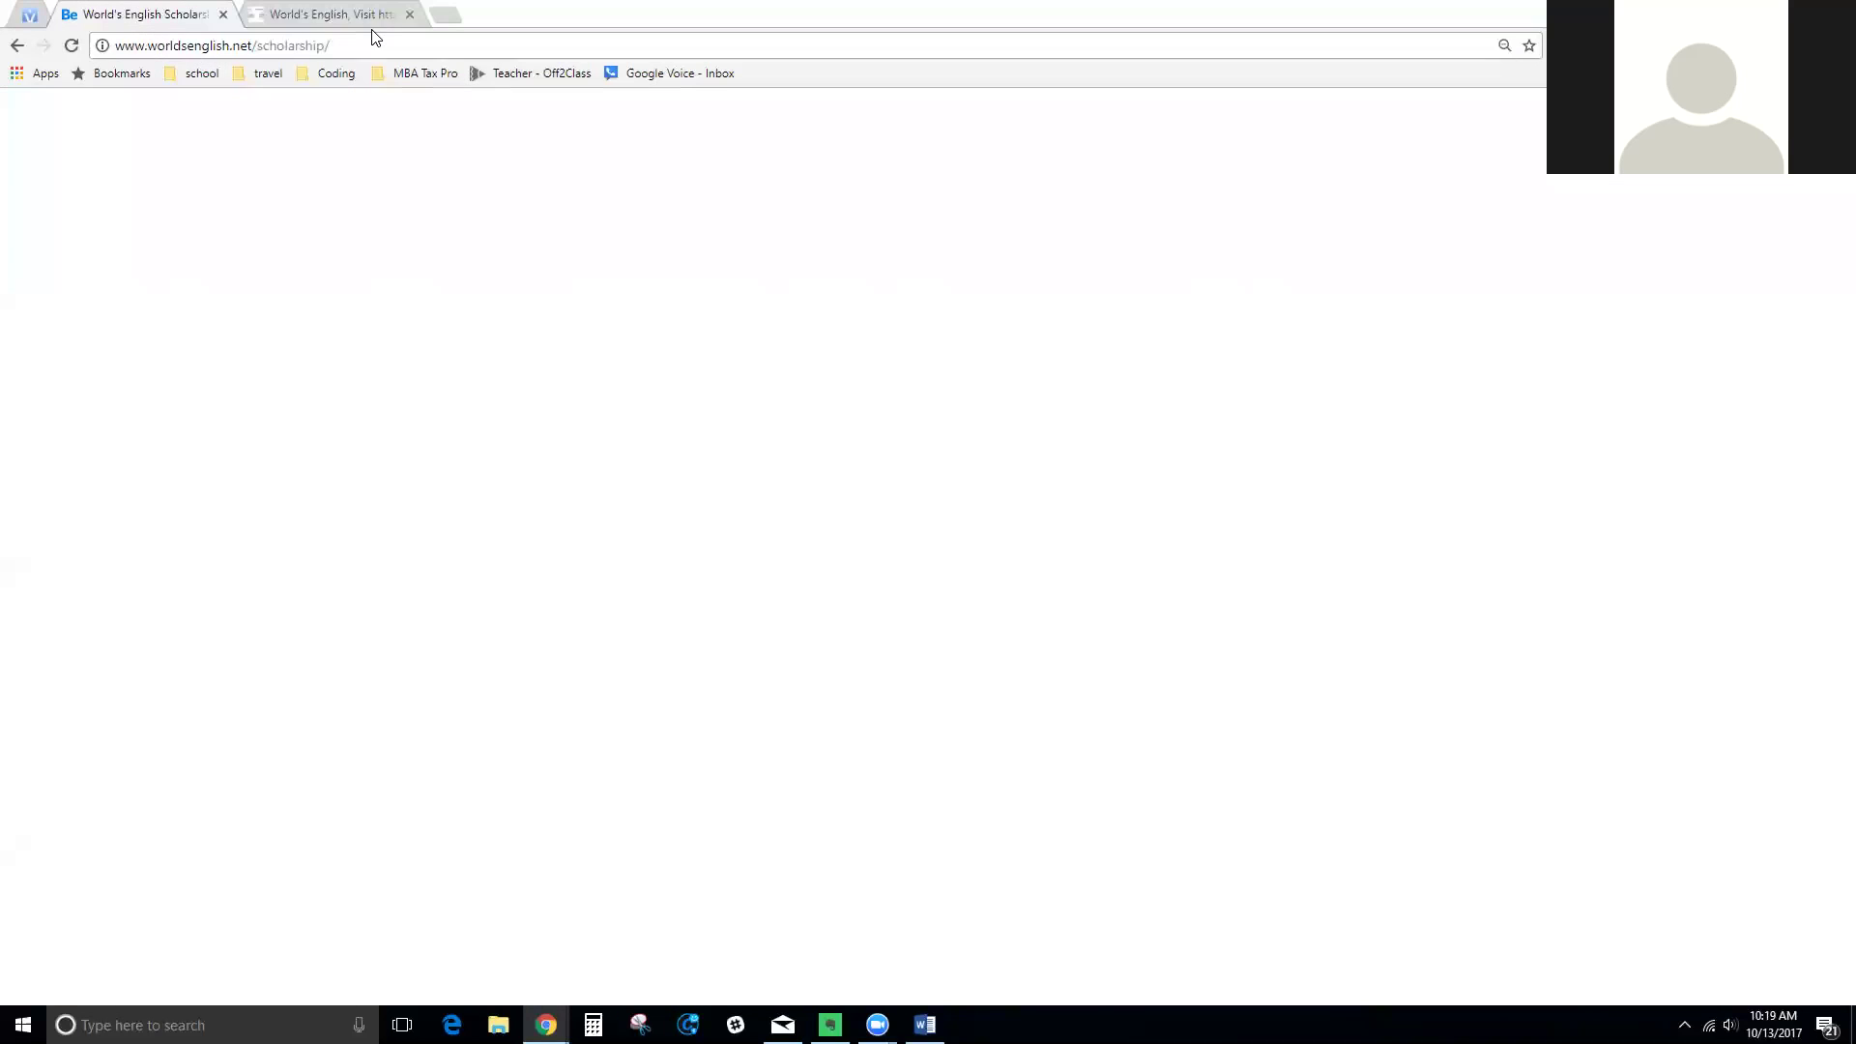
pyautogui.click(410, 14)
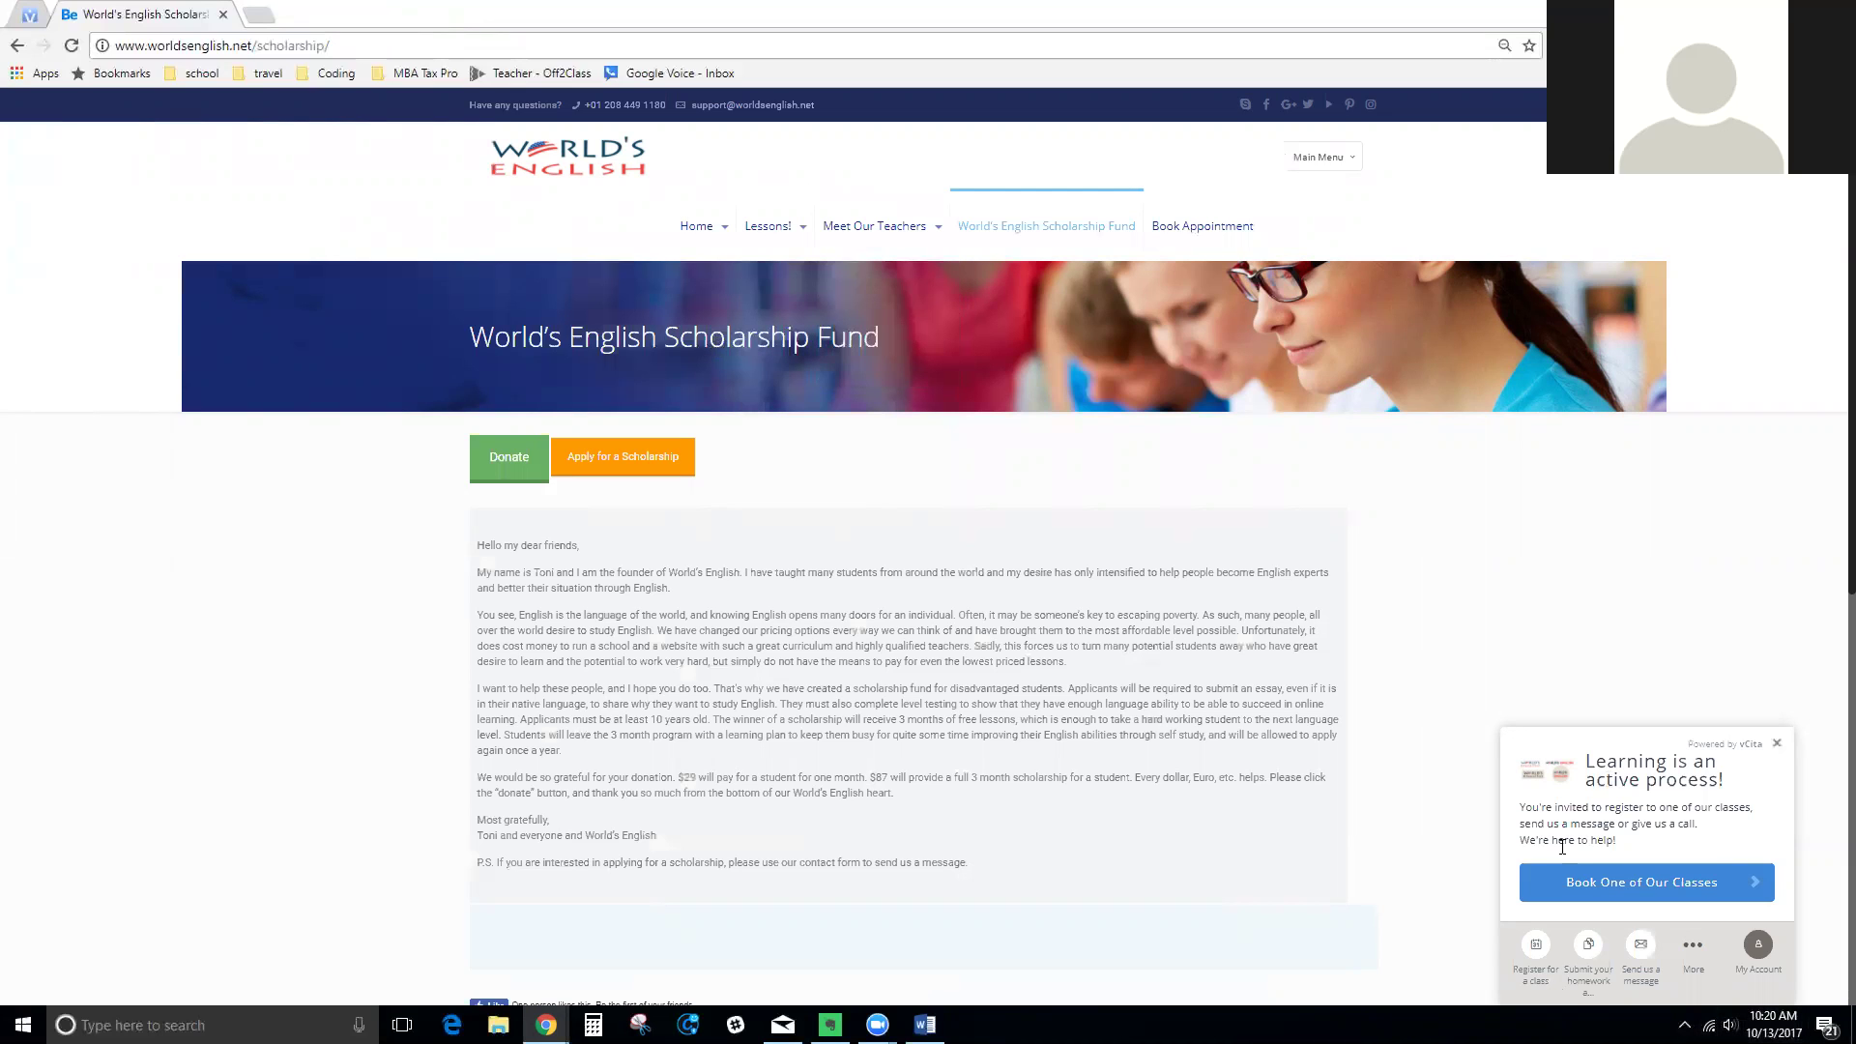
pyautogui.click(1590, 960)
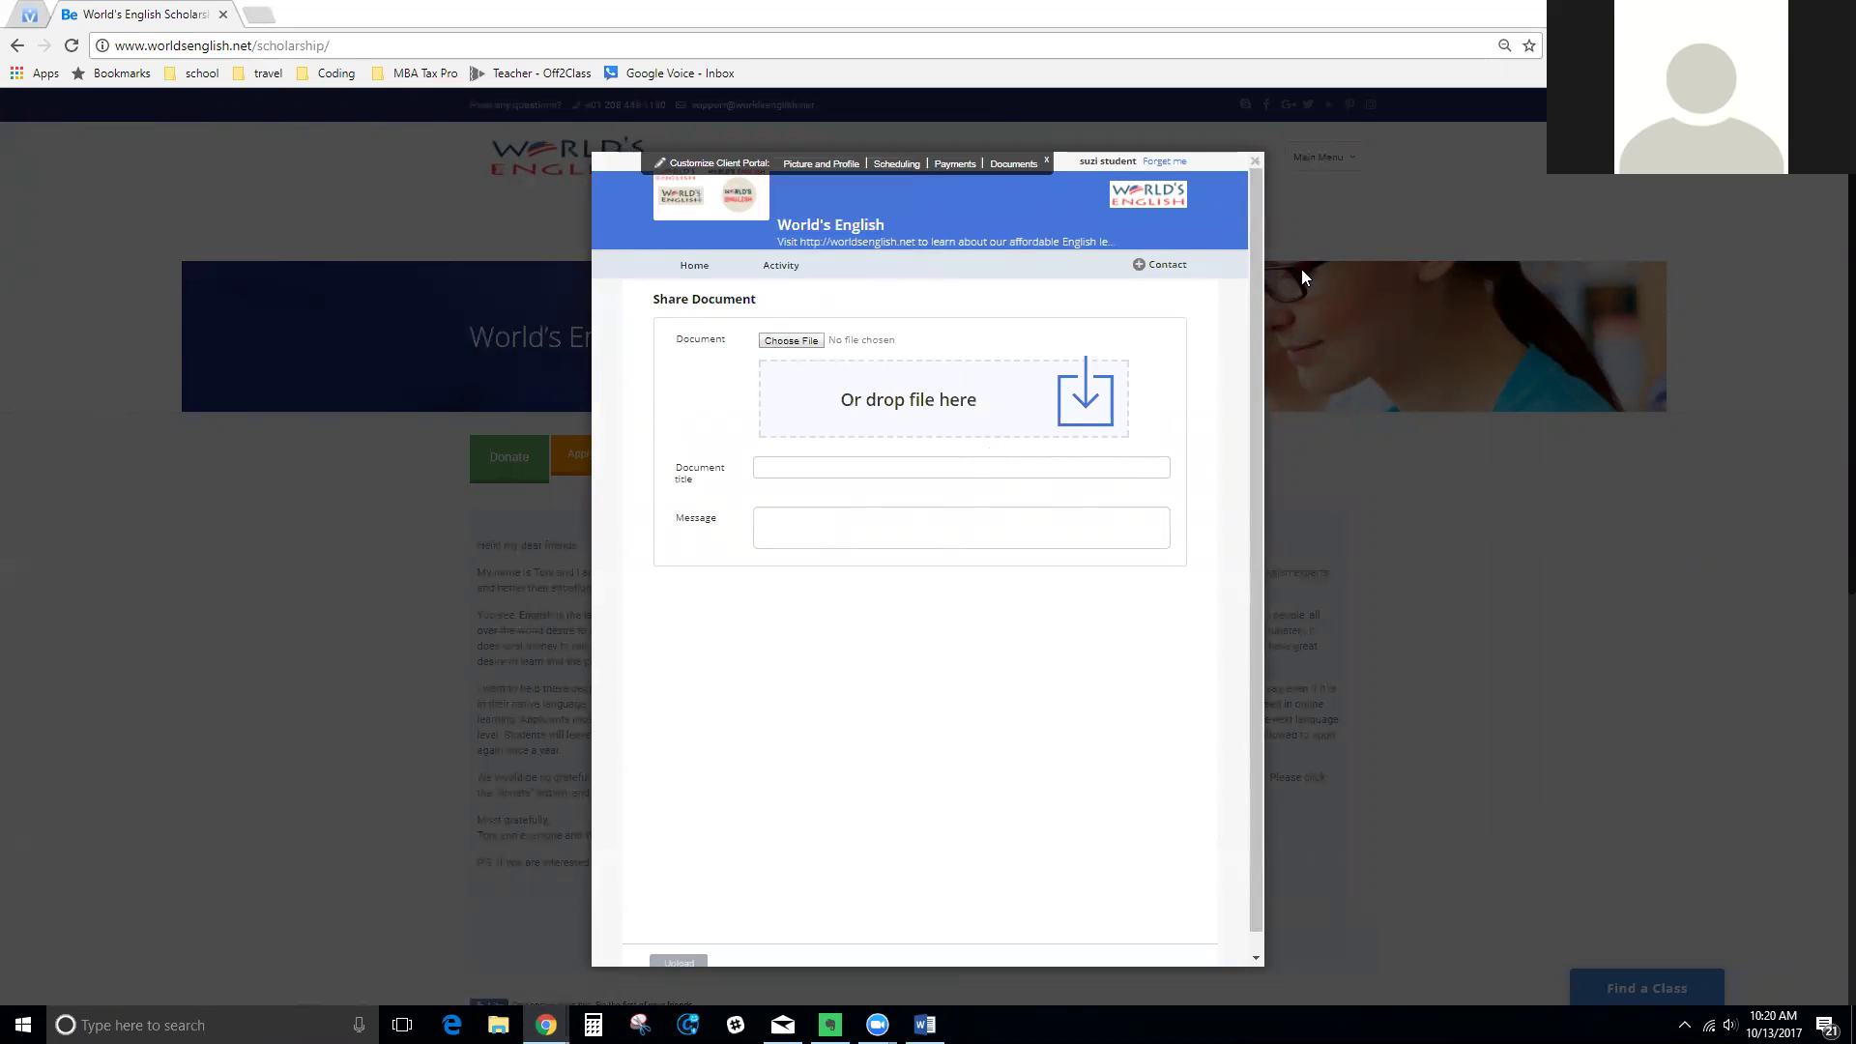
# Close the client portal's Share Document window to return to the Scholarship Fund page
pyautogui.hotkey('ctrl', 'a')
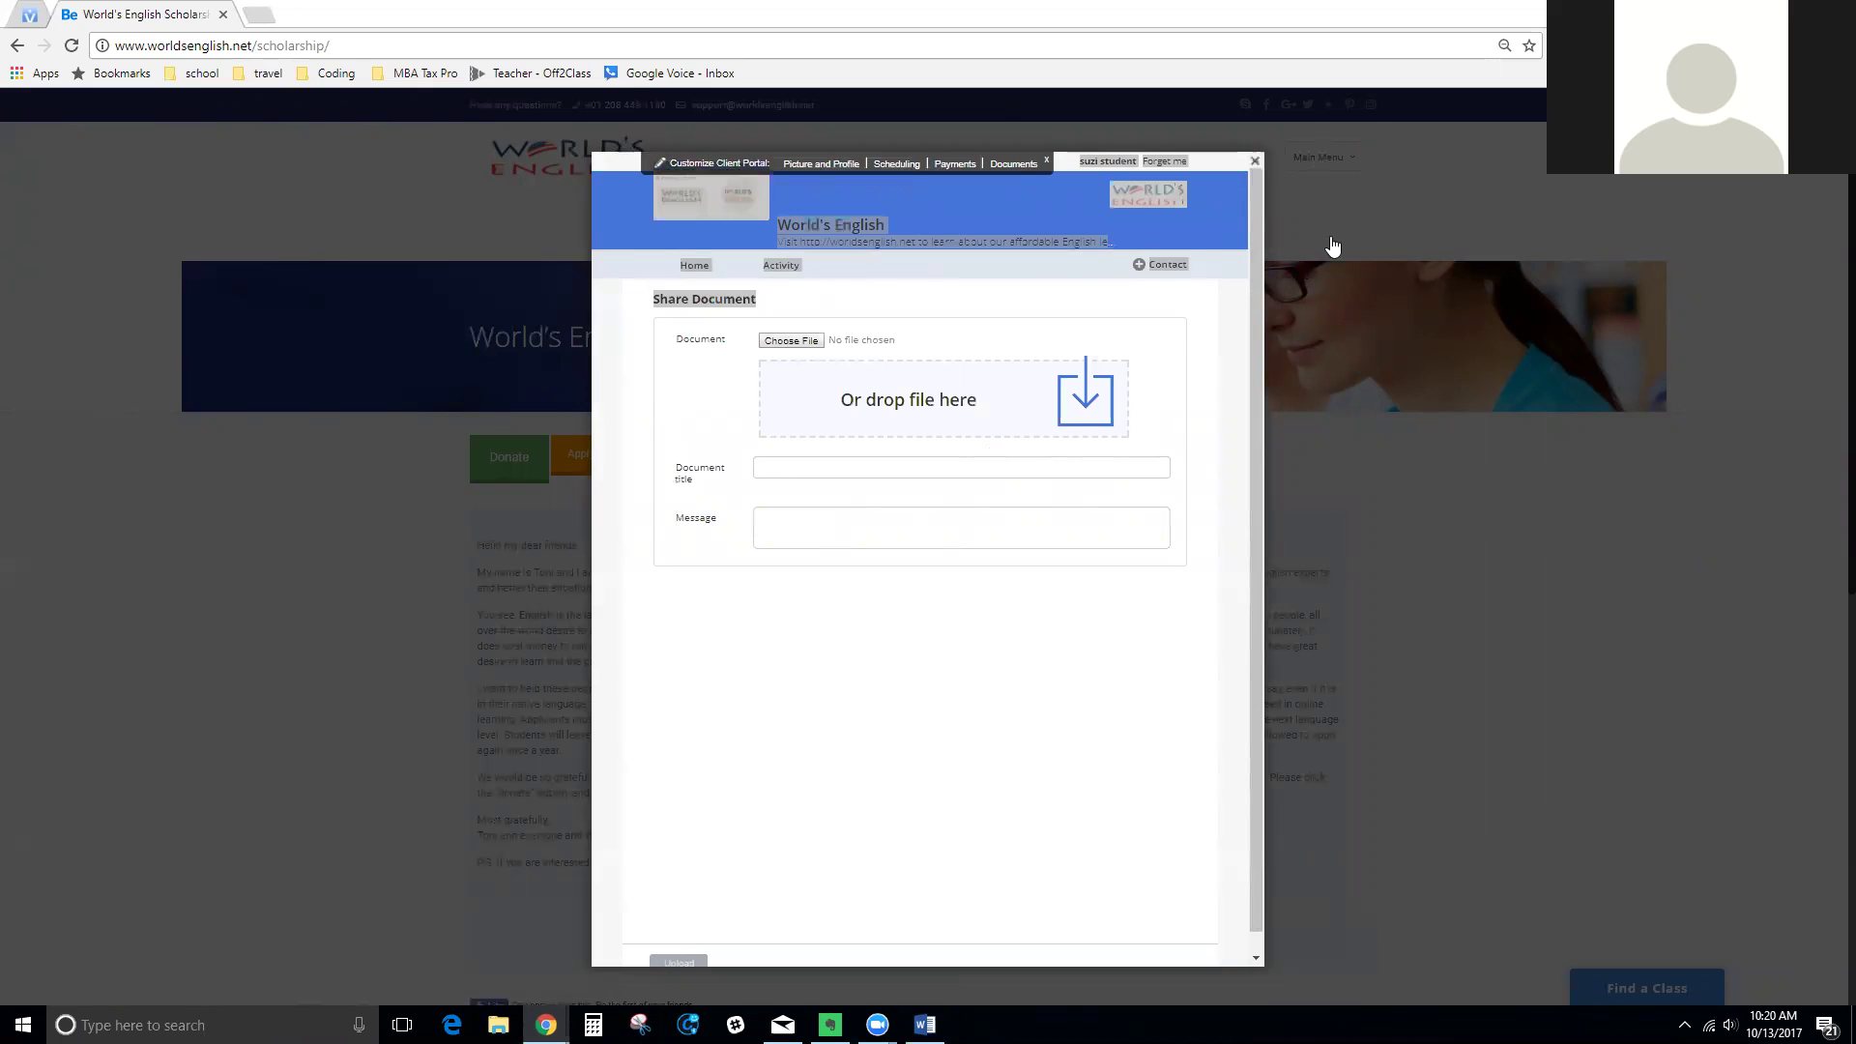
pyautogui.click(1373, 564)
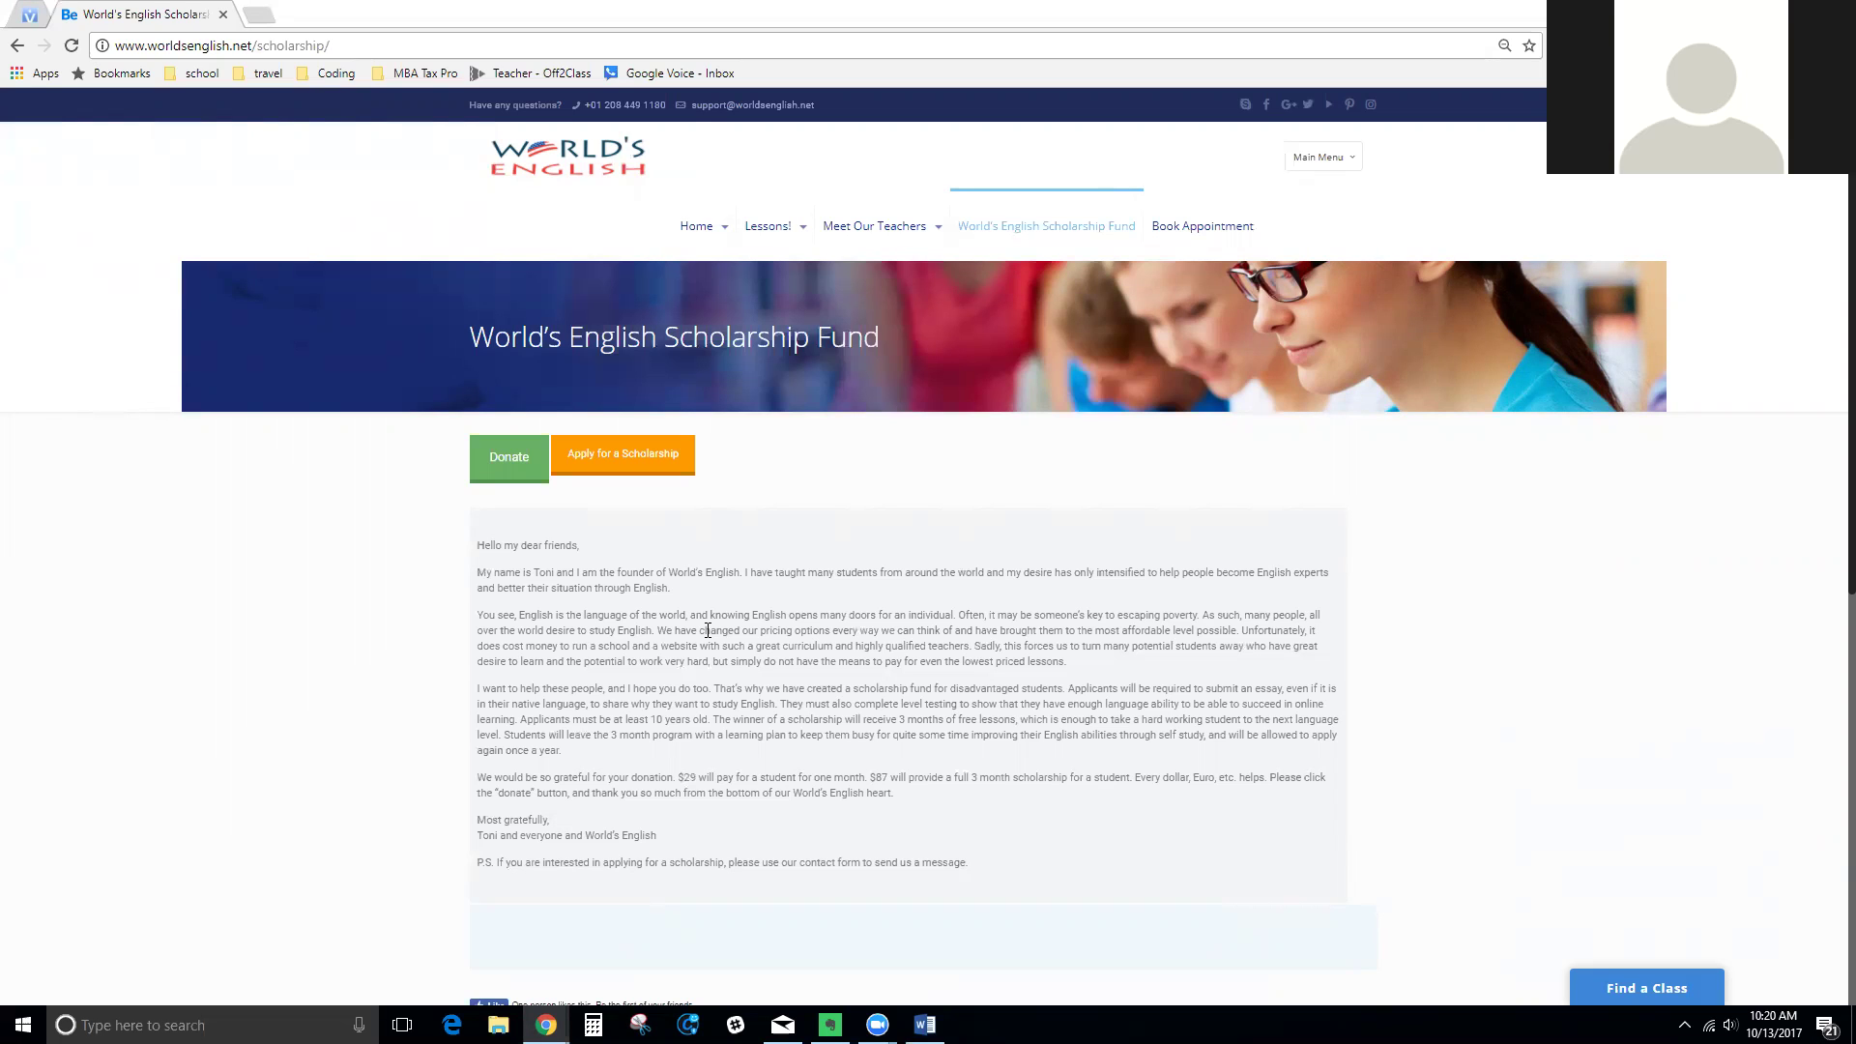
# Highlight the 'Applicants will be required…' requirement sentences, then switch to the blank Word document
pyautogui.moveTo(1067, 688); pyautogui.dragTo(1174, 708)
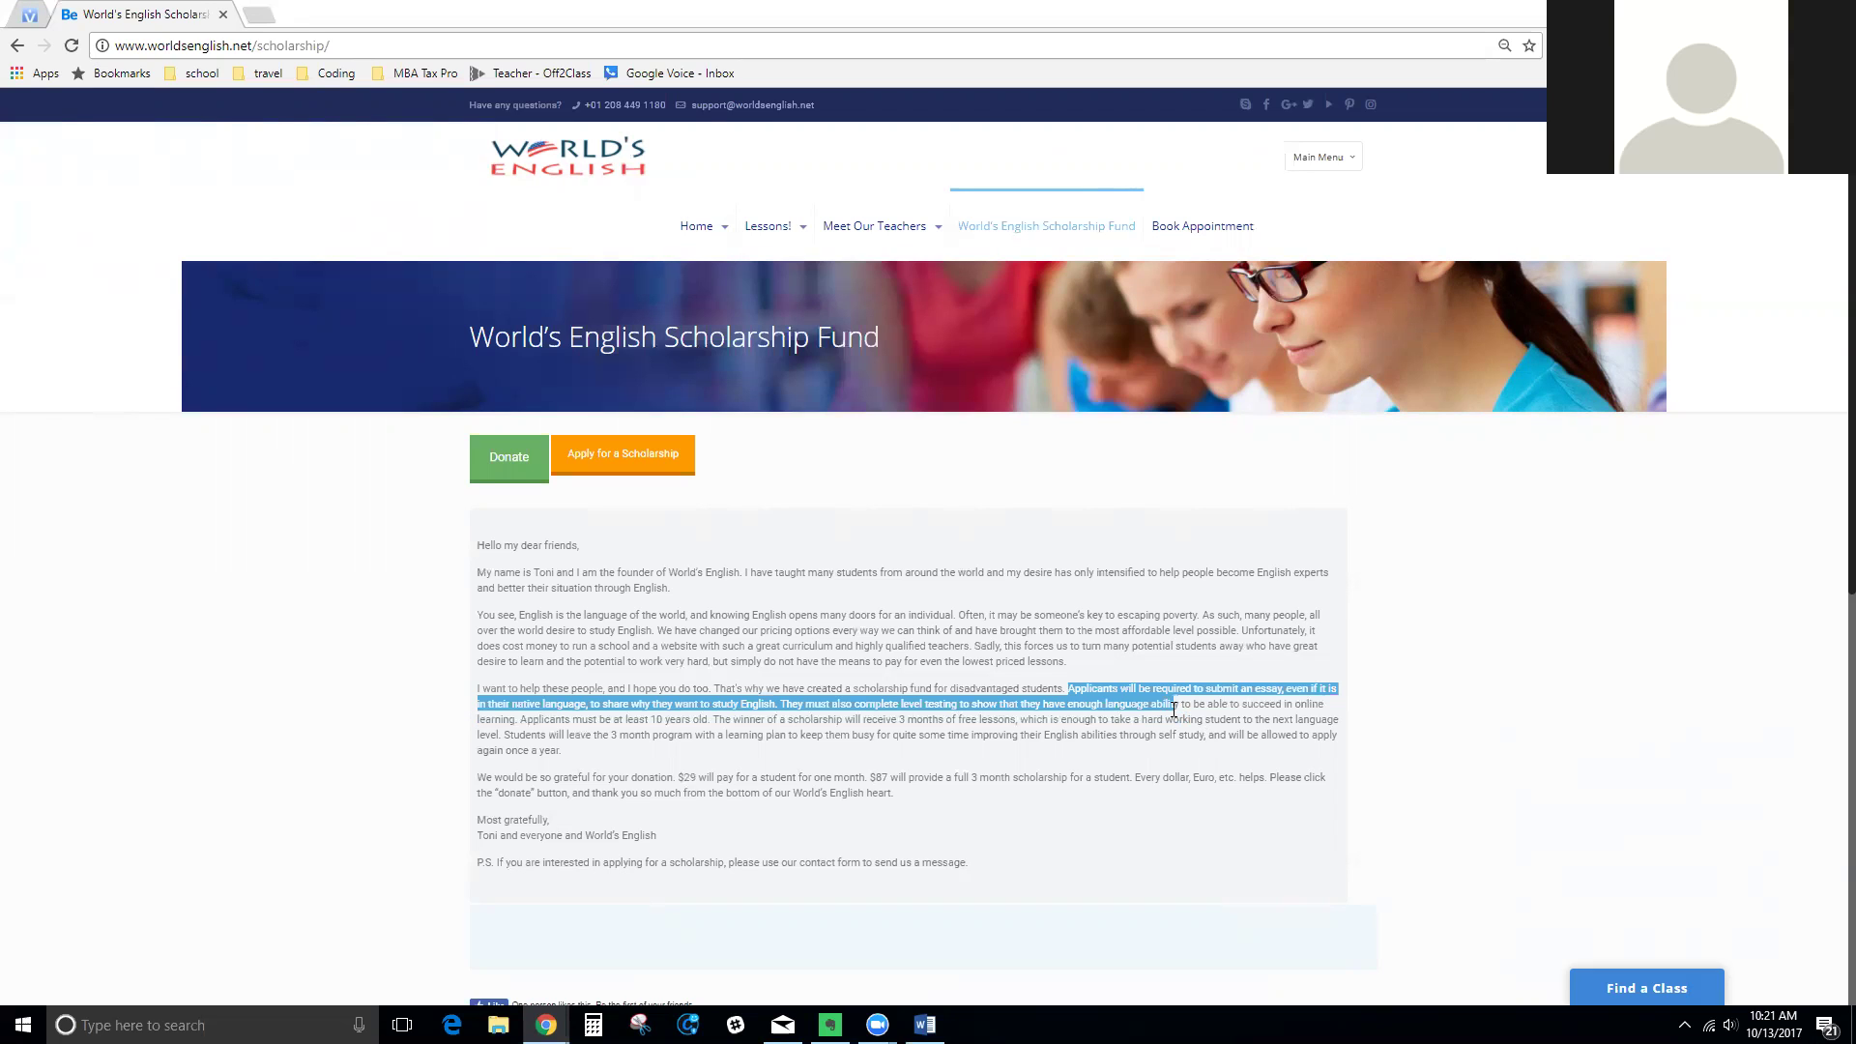
pyautogui.moveTo(1174, 709); pyautogui.dragTo(783, 703)
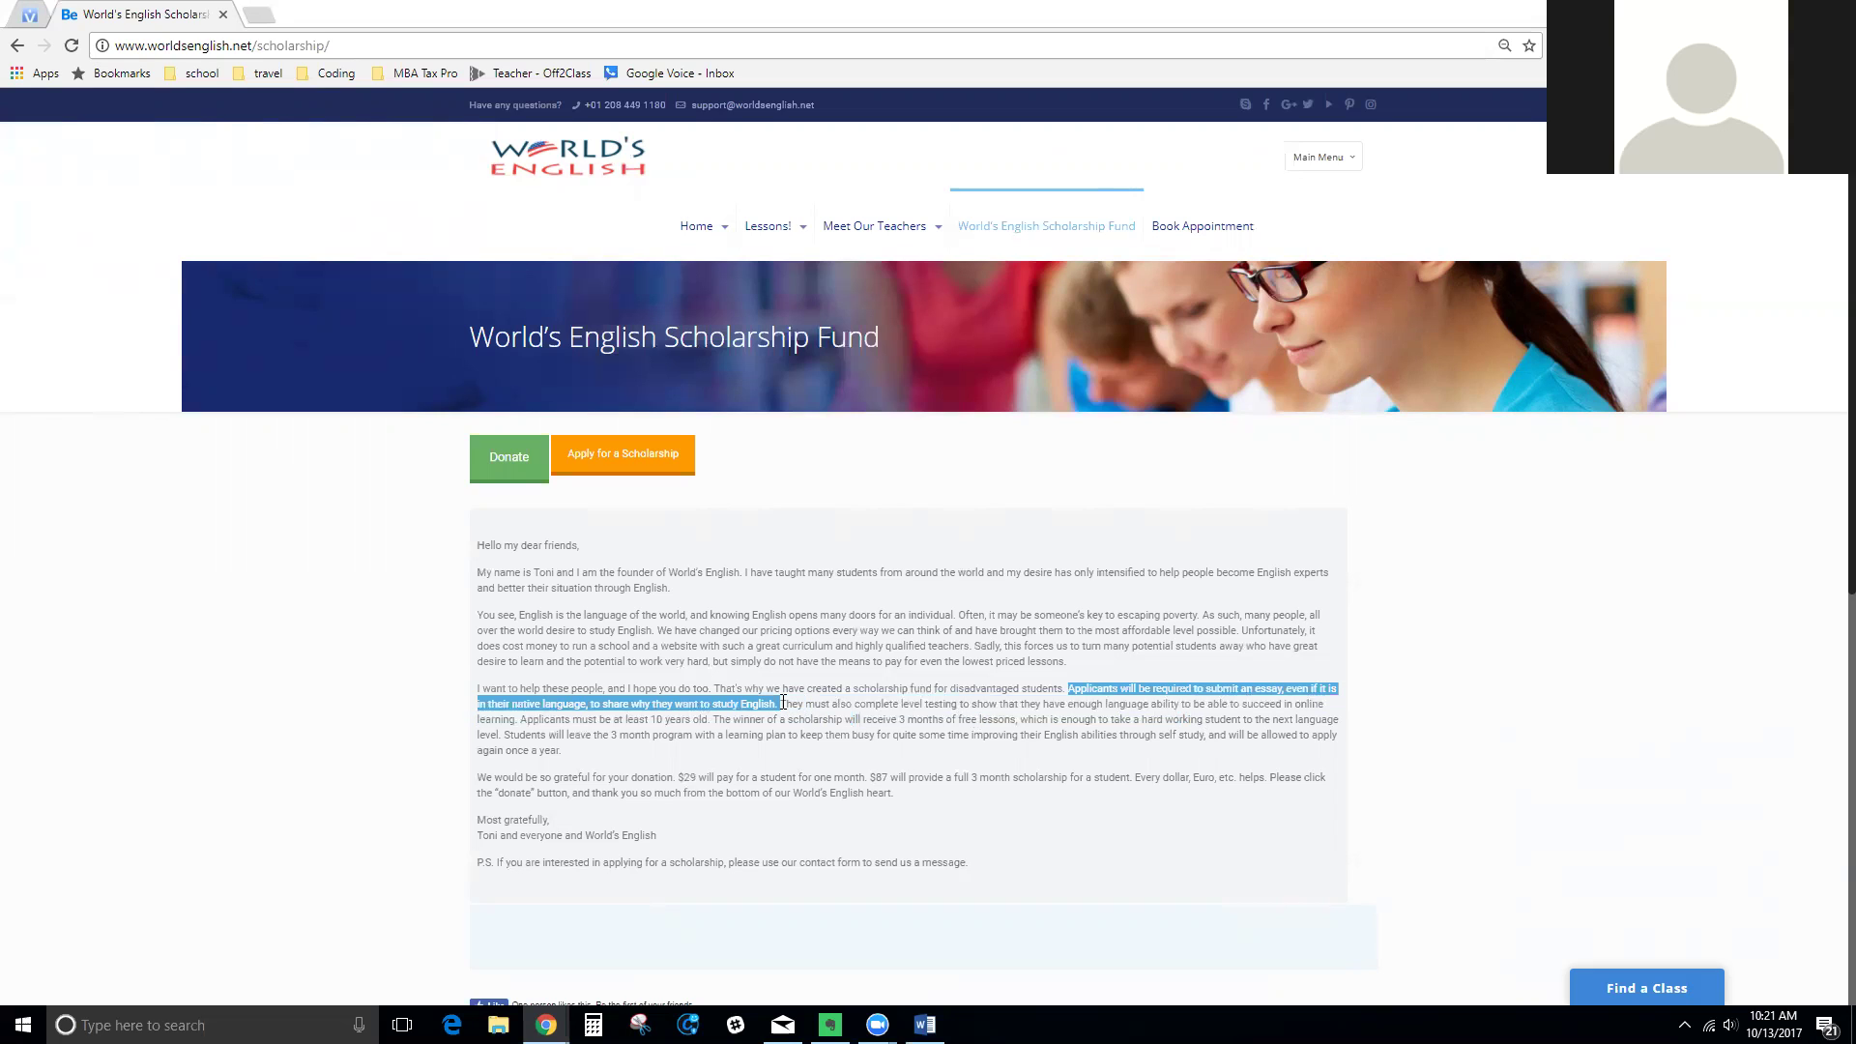
pyautogui.moveTo(795, 700); pyautogui.dragTo(804, 700)
pyautogui.moveTo(803, 700); pyautogui.dragTo(715, 722)
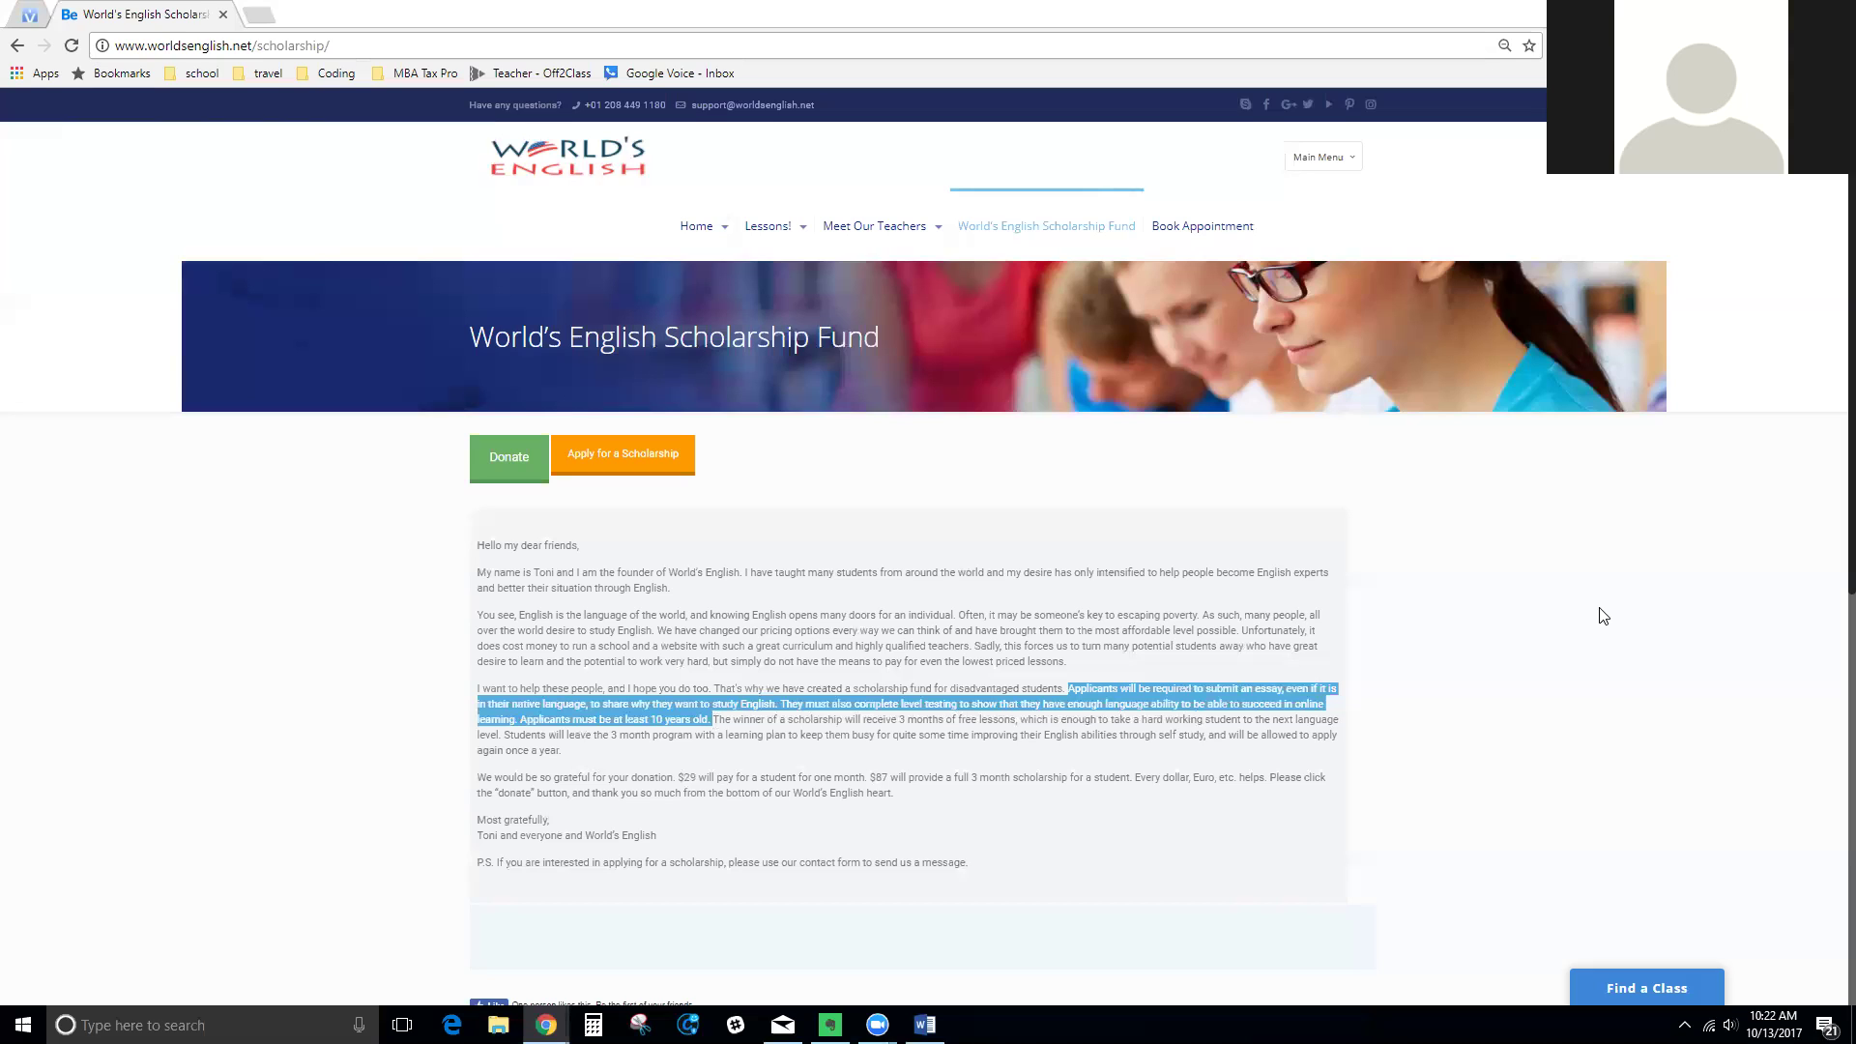
pyautogui.hotkey('alt', 'Tab')
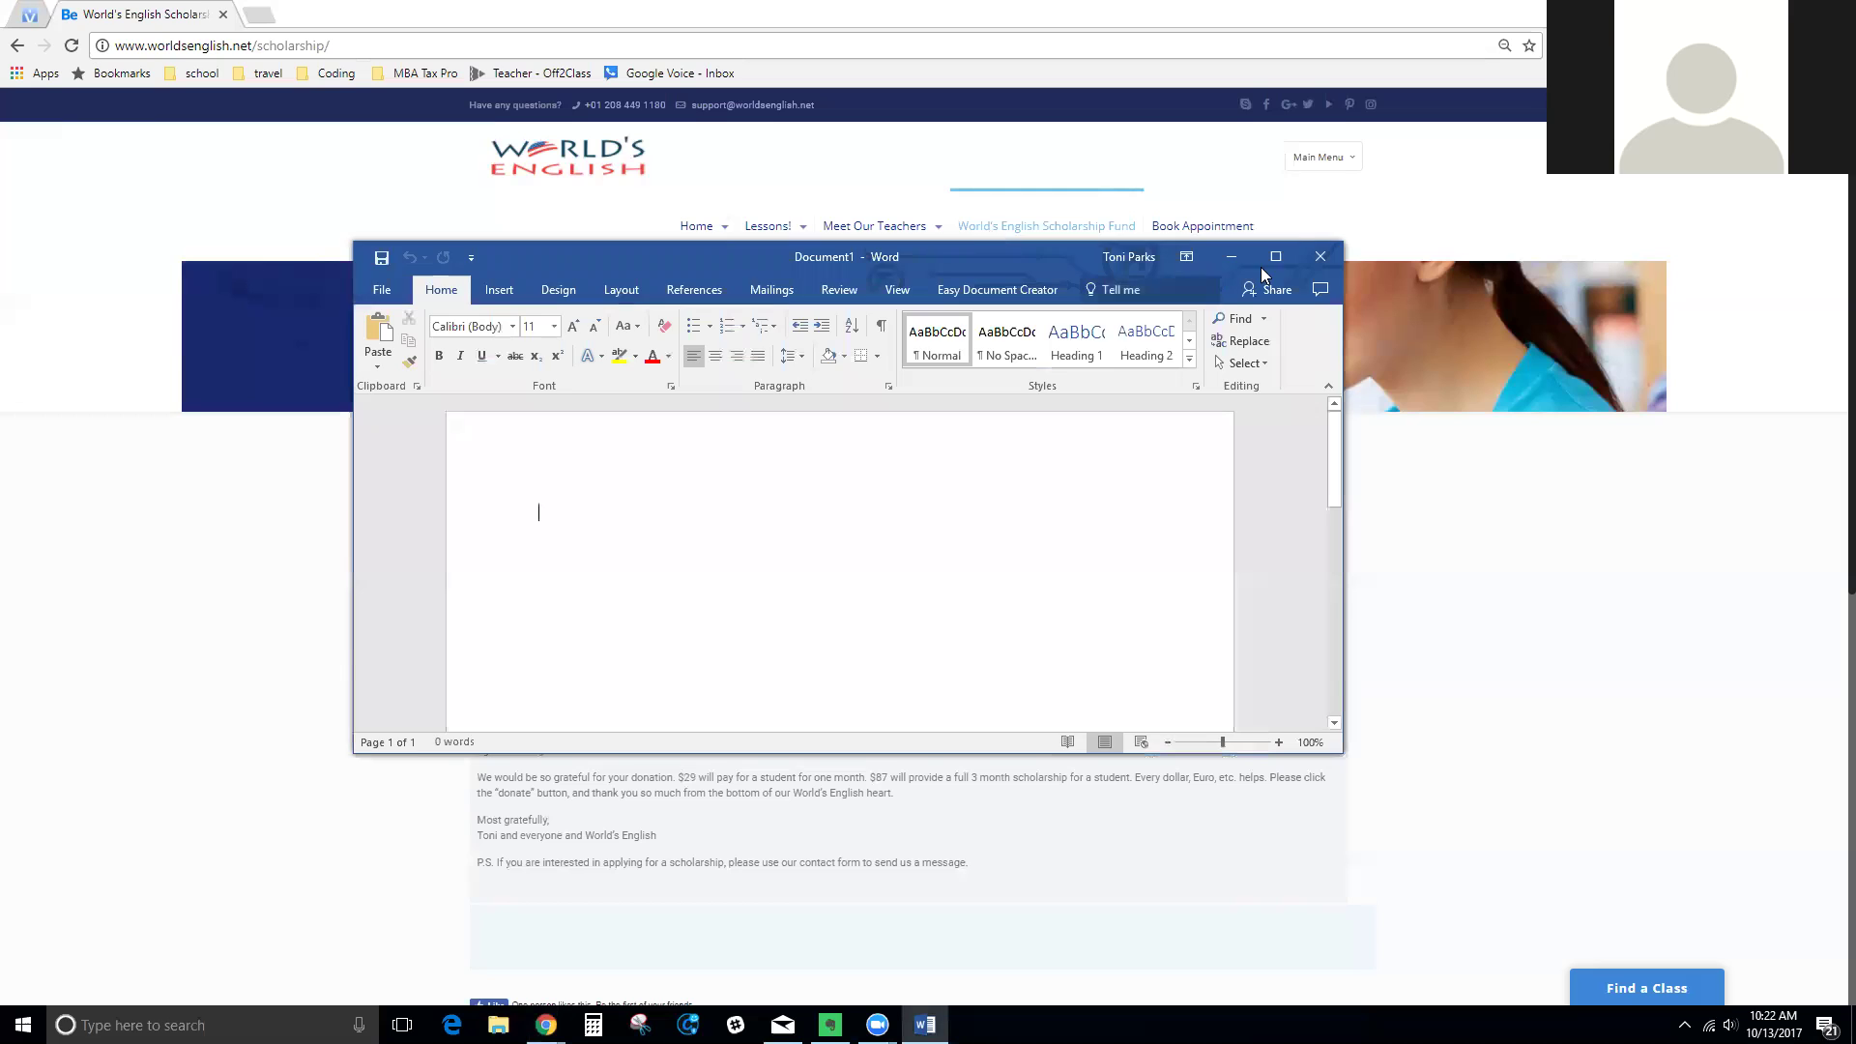
# Maximize Word and type the title 'Scholarship application', greeting 'Dear World's English,' and the name introduction
pyautogui.click(1278, 259)
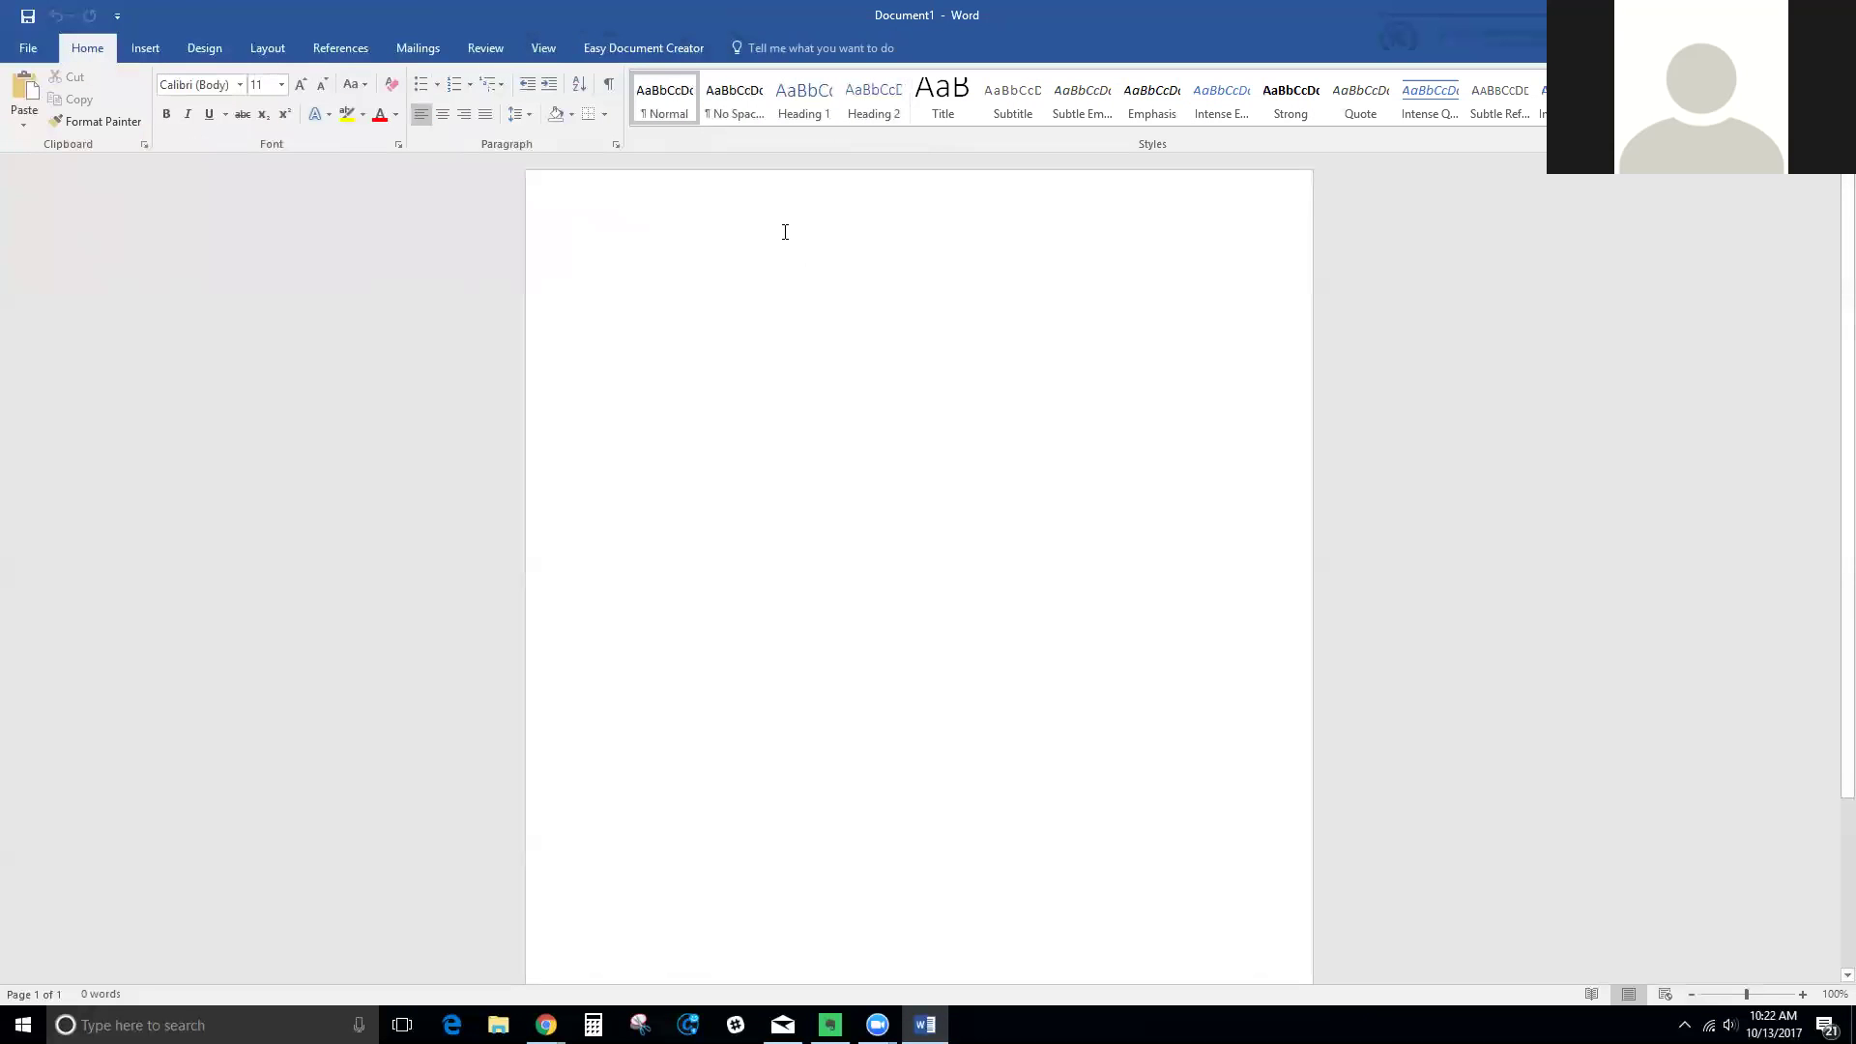
pyautogui.write('Sho')
pyautogui.press('BackSpace')
pyautogui.press('BackSpace')
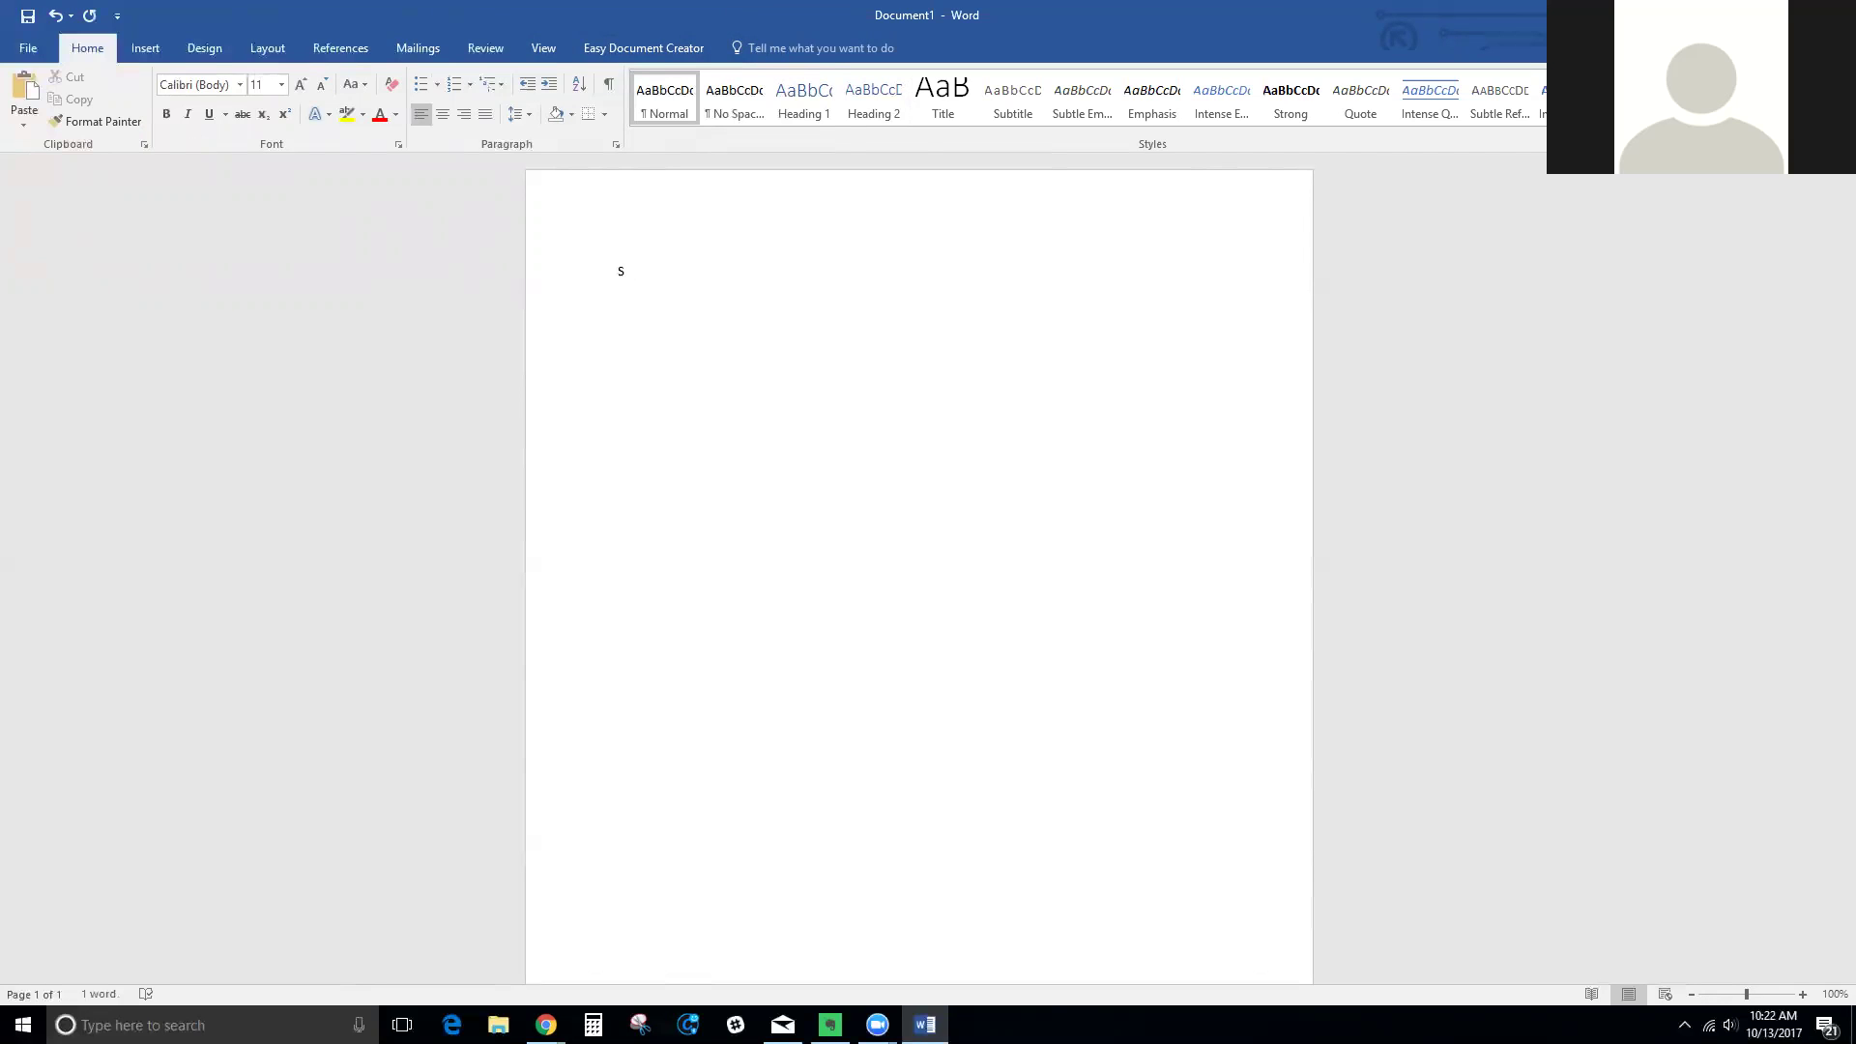
pyautogui.write('cholarsh')
pyautogui.write('ip applica')
pyautogui.write('tion')
pyautogui.write('Dear')
pyautogui.write(" World's")
pyautogui.write(' Englis')
pyautogui.write('h,')
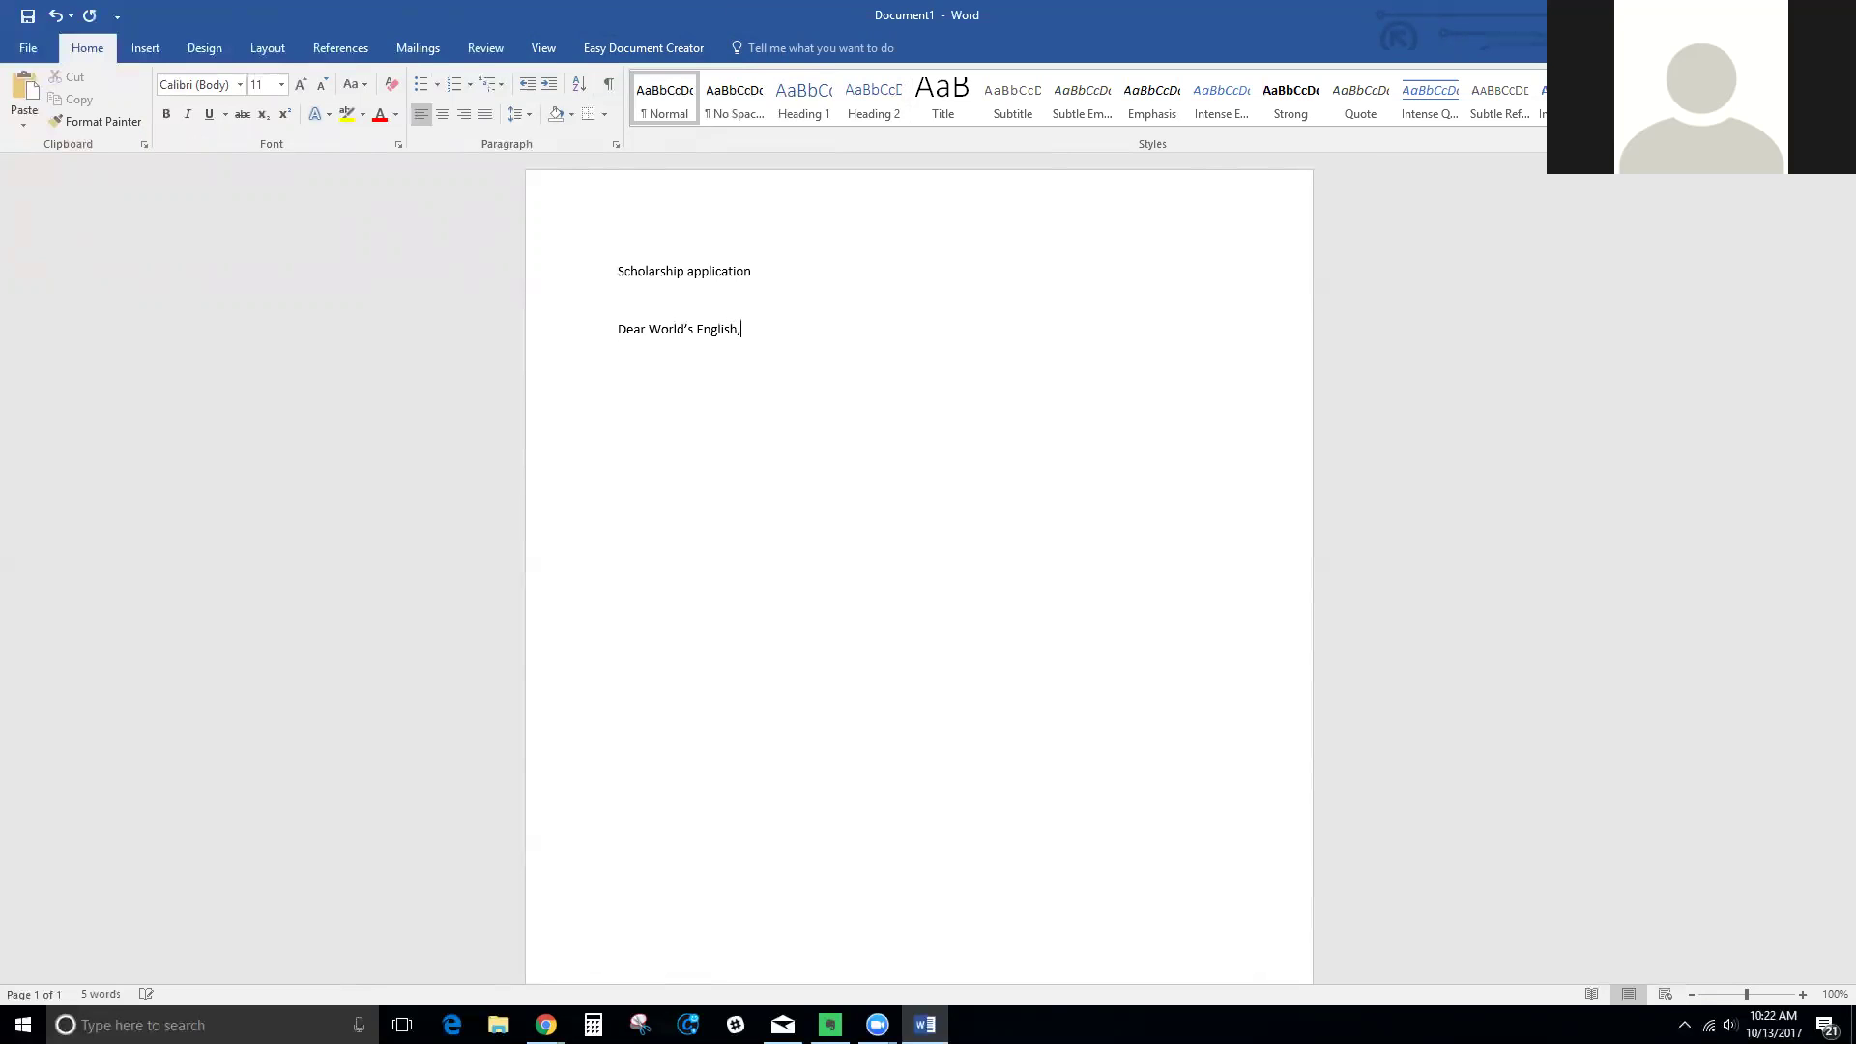
pyautogui.write('am')
pyautogui.write(' Sarah')
pyautogui.write('. I am')
pyautogui.write(' XX')
# Write that the applicant is 15, lives in Belarus, and wants 3 months of free English lessons
pyautogui.press('BackSpace')
pyautogui.press('BackSpace')
pyautogui.write('15 year')
pyautogui.press('BackSpace')
pyautogui.write('s old and live in ')
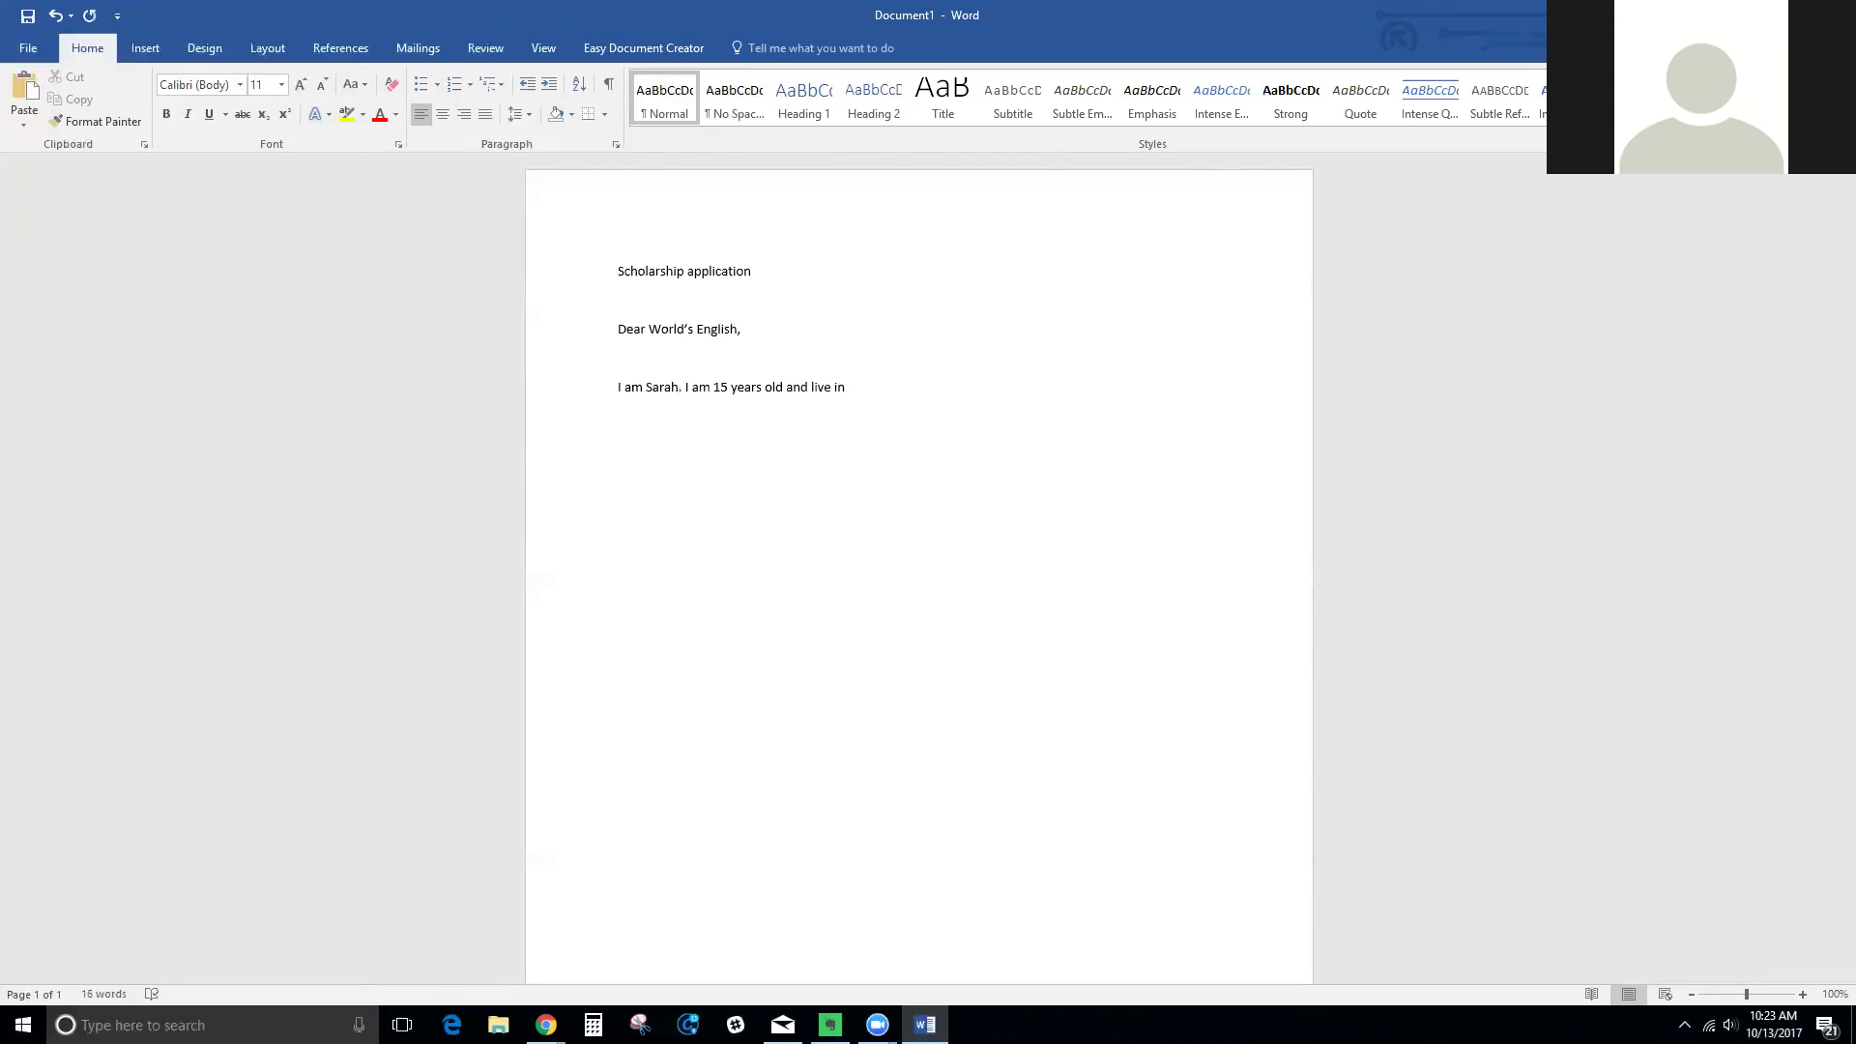
pyautogui.write('Belarus. I would like to apply for a scholarsh')
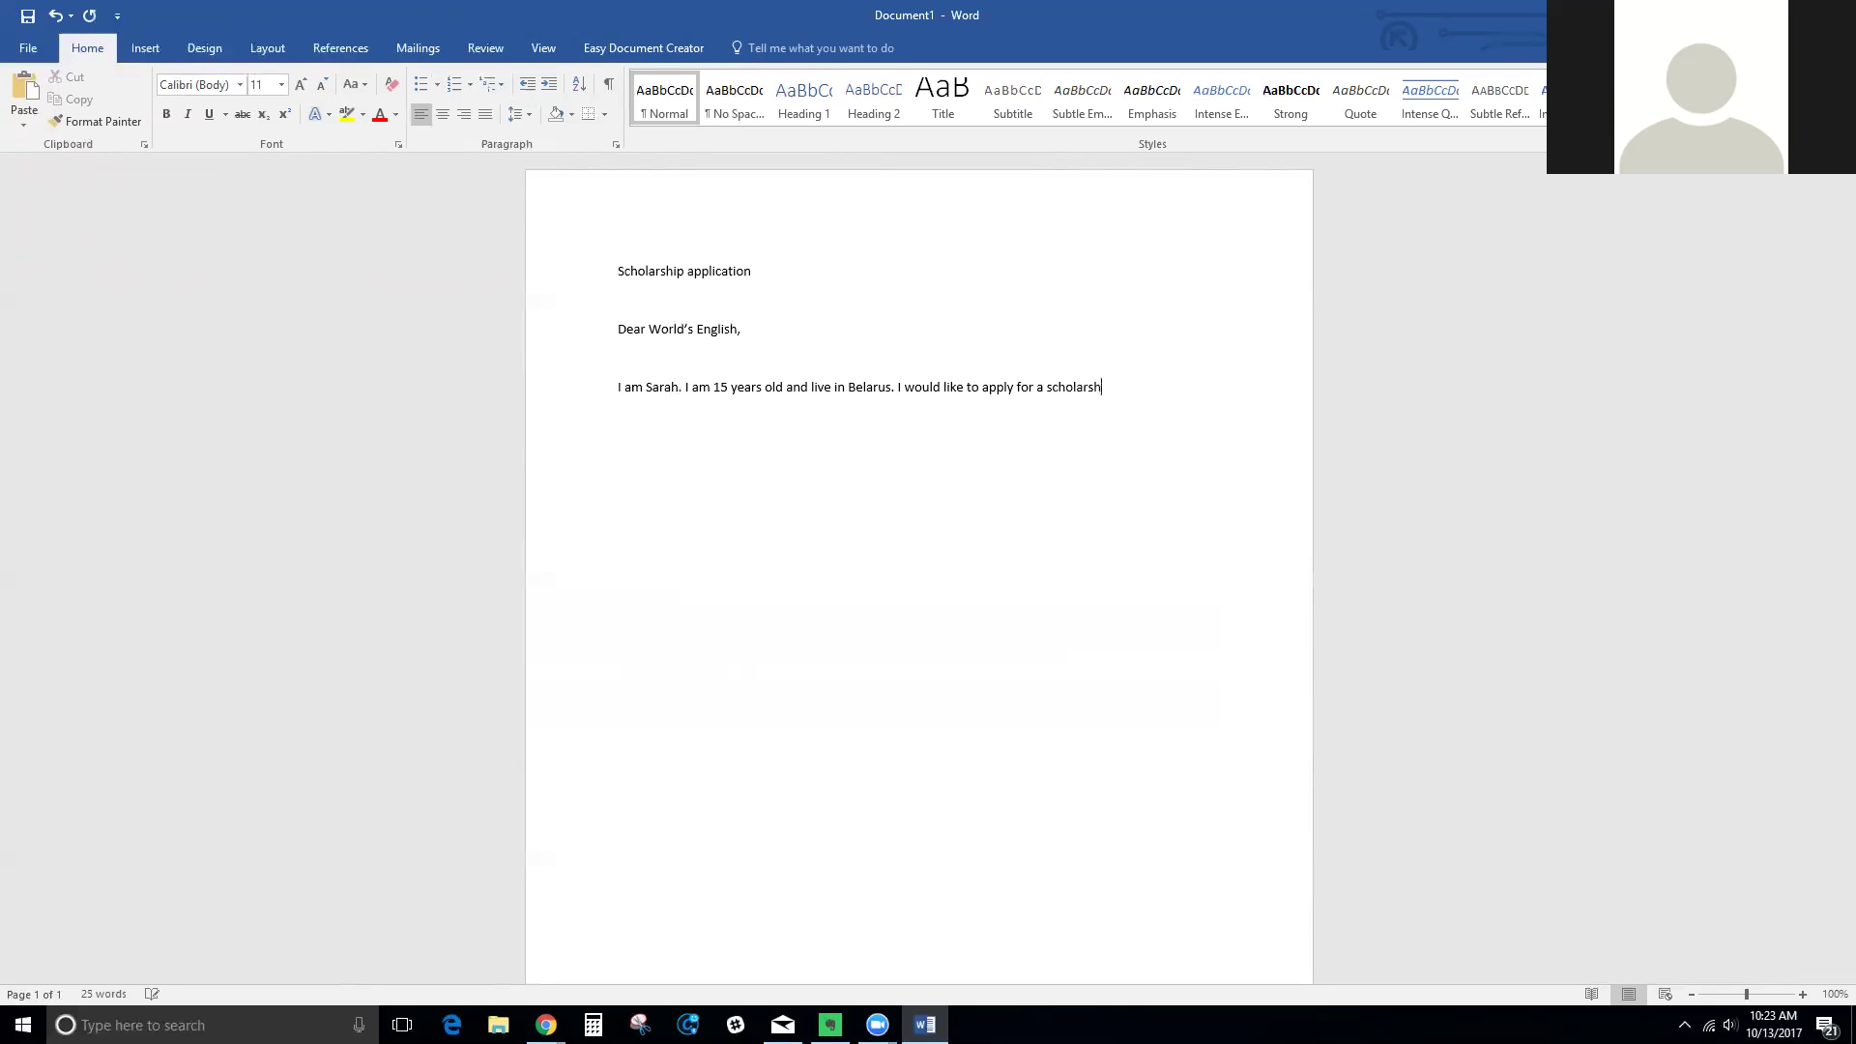
pyautogui.write('ip for 3 months of free Englishless')
pyautogui.press('BackSpace')
pyautogui.press('BackSpace')
pyautogui.press('BackSpace')
pyautogui.press('BackSpace')
pyautogui.write('lessons.')
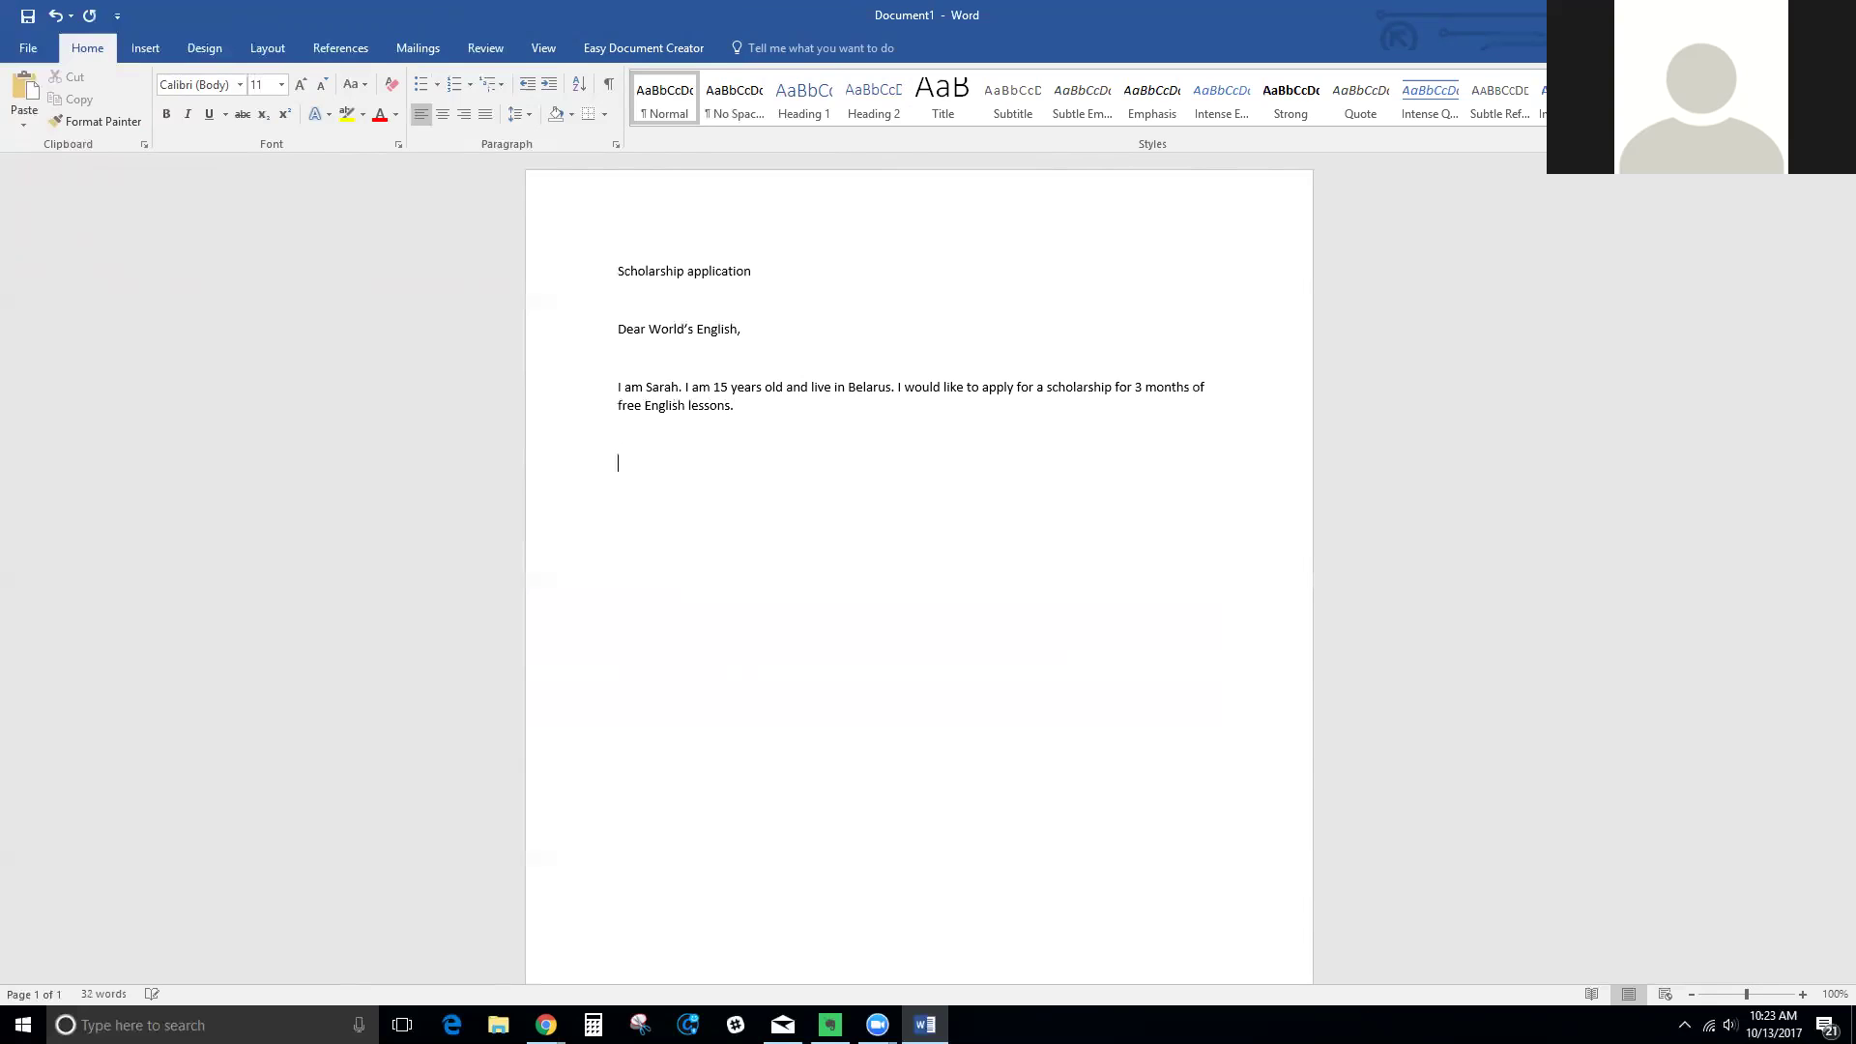
pyautogui.write('his is why I ')
pyautogui.write('wan')
# Complete 'This is why I would be a good choice:' with five dotted lines, then add a dotted 'Summary:' line
pyautogui.press('BackSpace')
pyautogui.press('BackSpace')
pyautogui.write('ould be a ')
pyautogui.write('goo')
pyautogui.write('d choice')
pyautogui.write(': ')
pyautogui.write('.................................................')
pyautogui.write('.................................................')
pyautogui.write('..................................................')
pyautogui.write('..................................................')
pyautogui.write('.................................................')
pyautogui.write('.............................................')
pyautogui.write('.......................................')
pyautogui.write('................................................')
pyautogui.write('...............................................')
pyautogui.write('........................................')
pyautogui.write('..........................................')
pyautogui.write('...............................................')
pyautogui.write('.............................................')
pyautogui.write('.............................................')
pyautogui.write('......................................')
pyautogui.write('.................................................')
pyautogui.write('.............................................')
pyautogui.write('...........................................')
pyautogui.write('............')
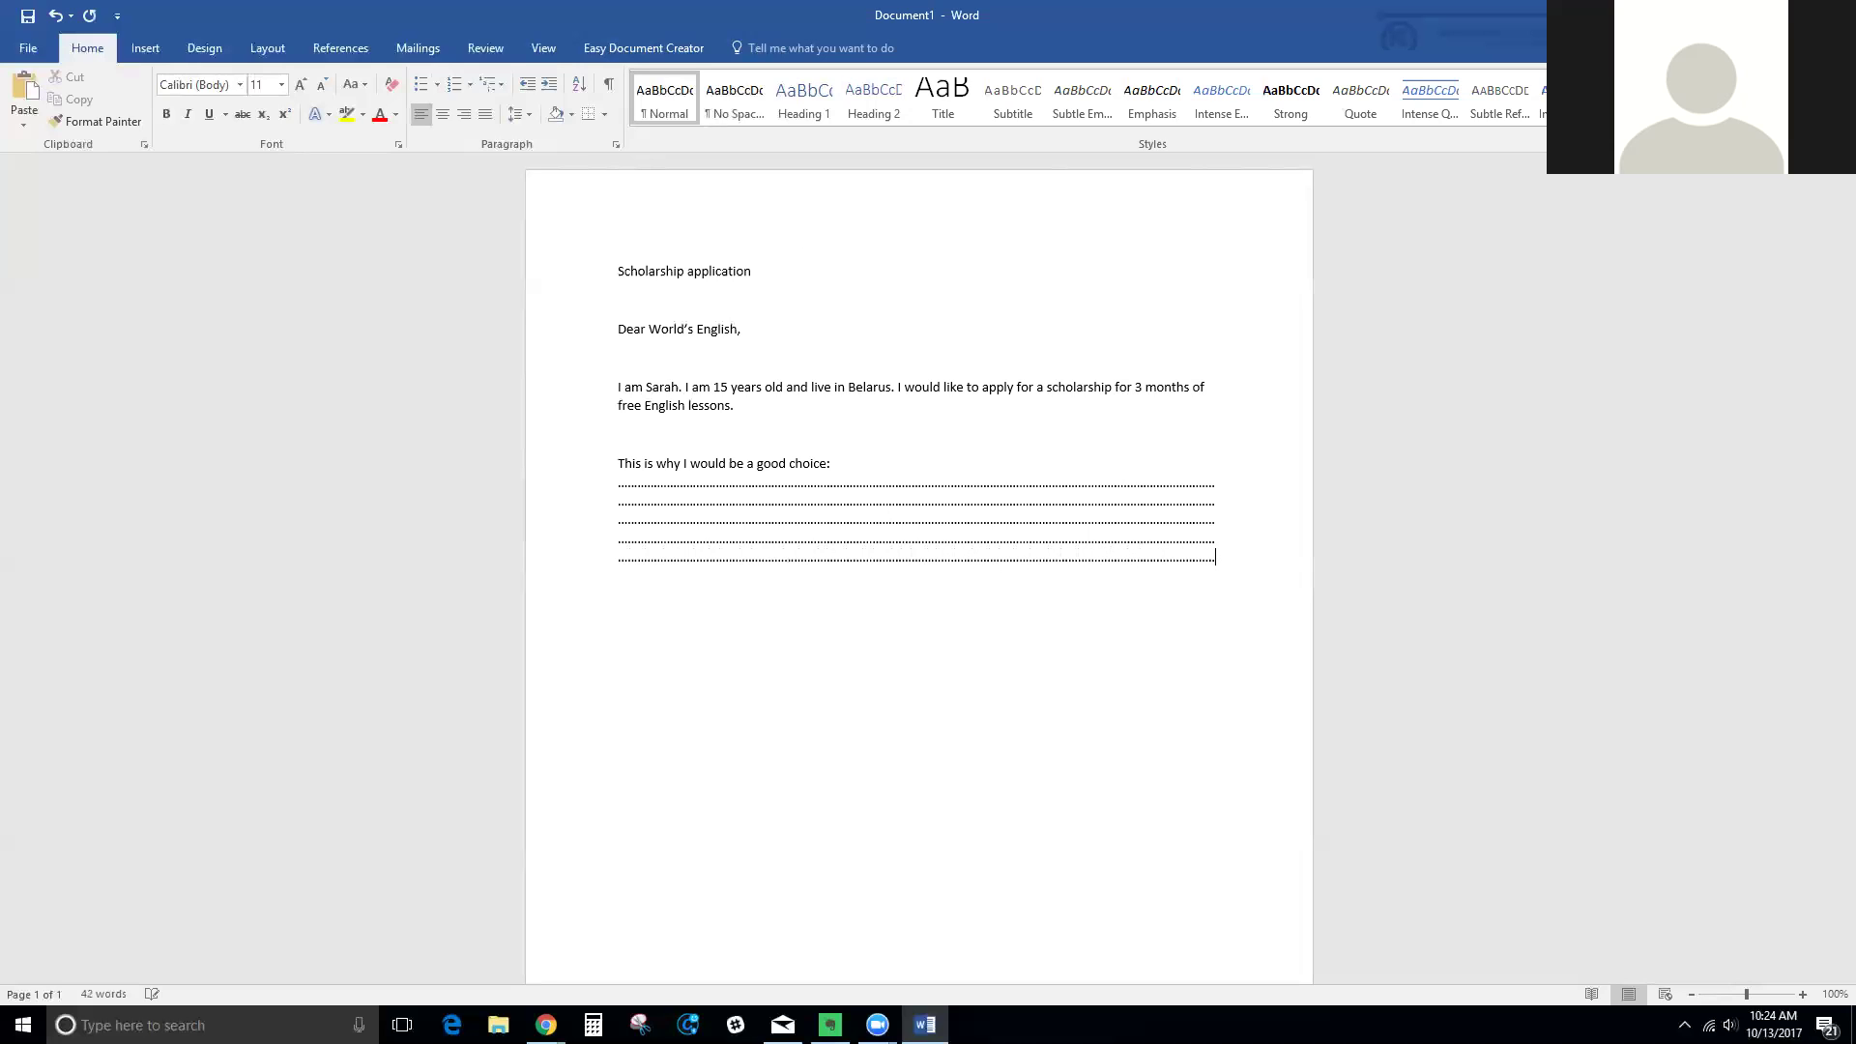
pyautogui.press('Return')
pyautogui.write('Summary:..................................................................................................................................................................................')
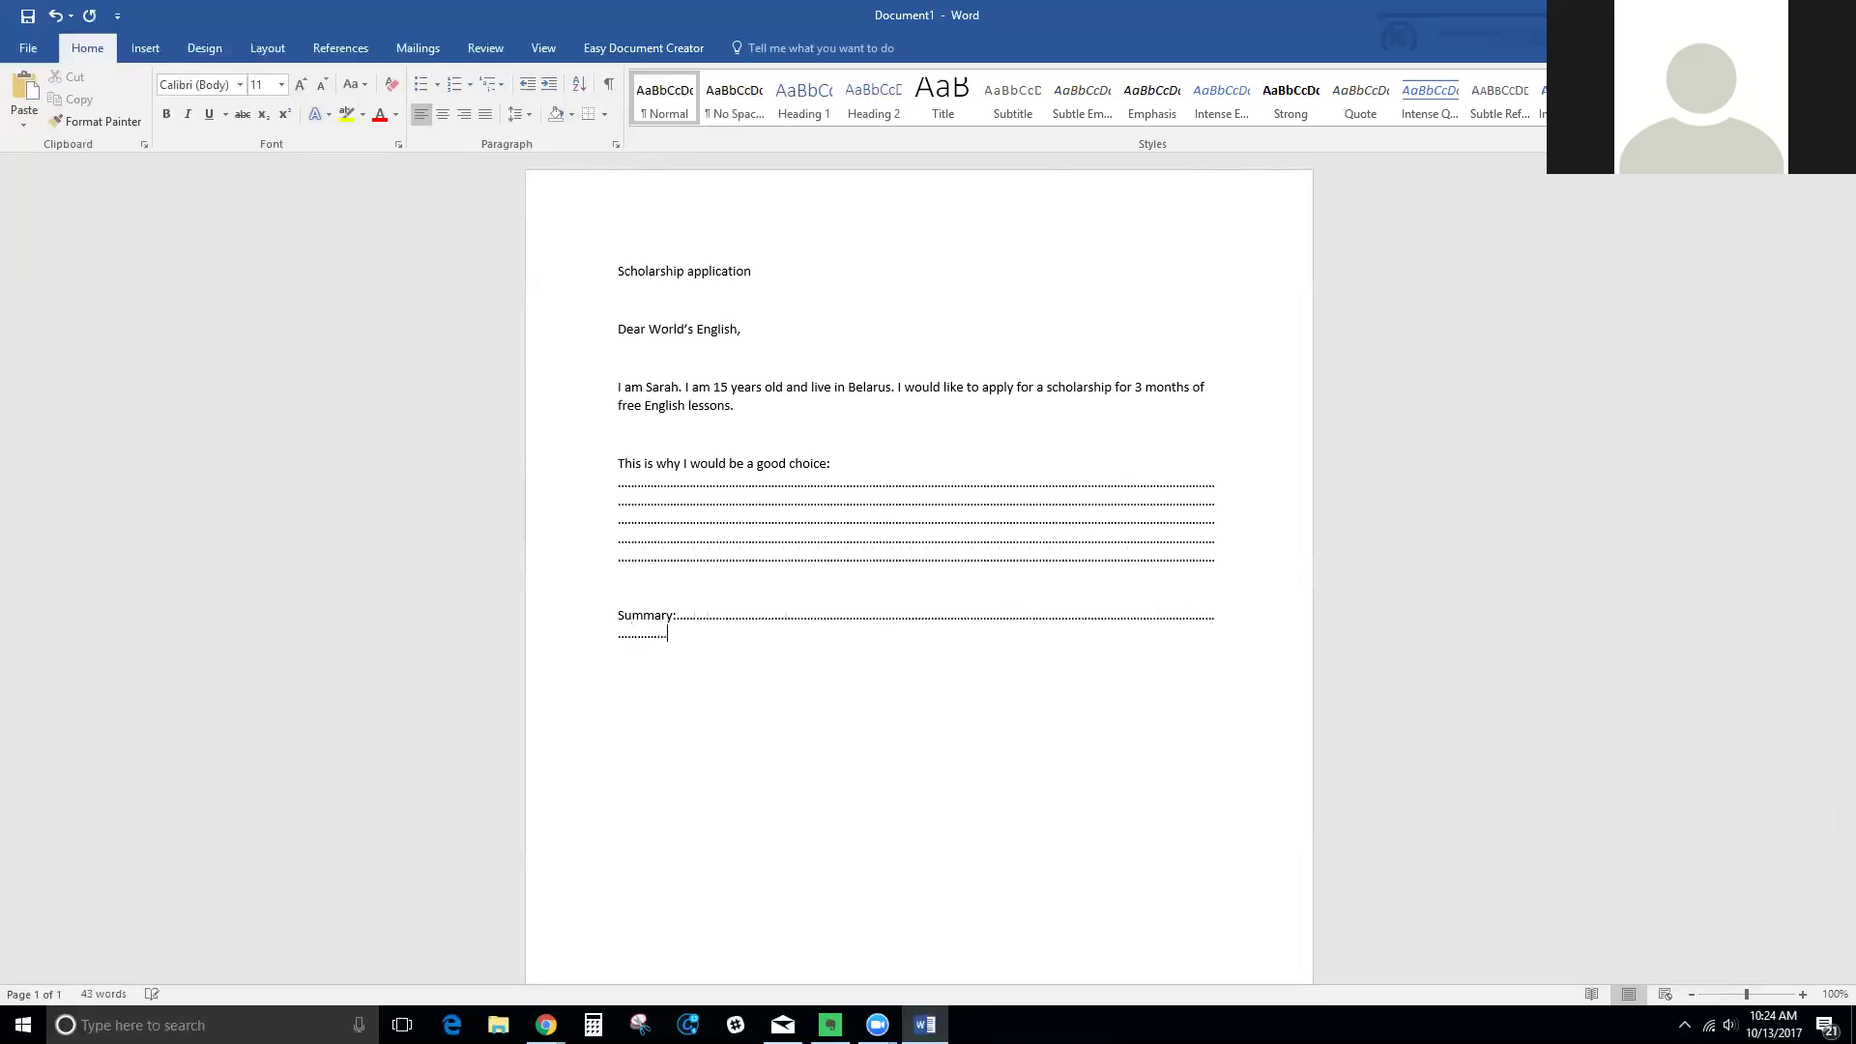
pyautogui.write('.......................................................................................................................................')
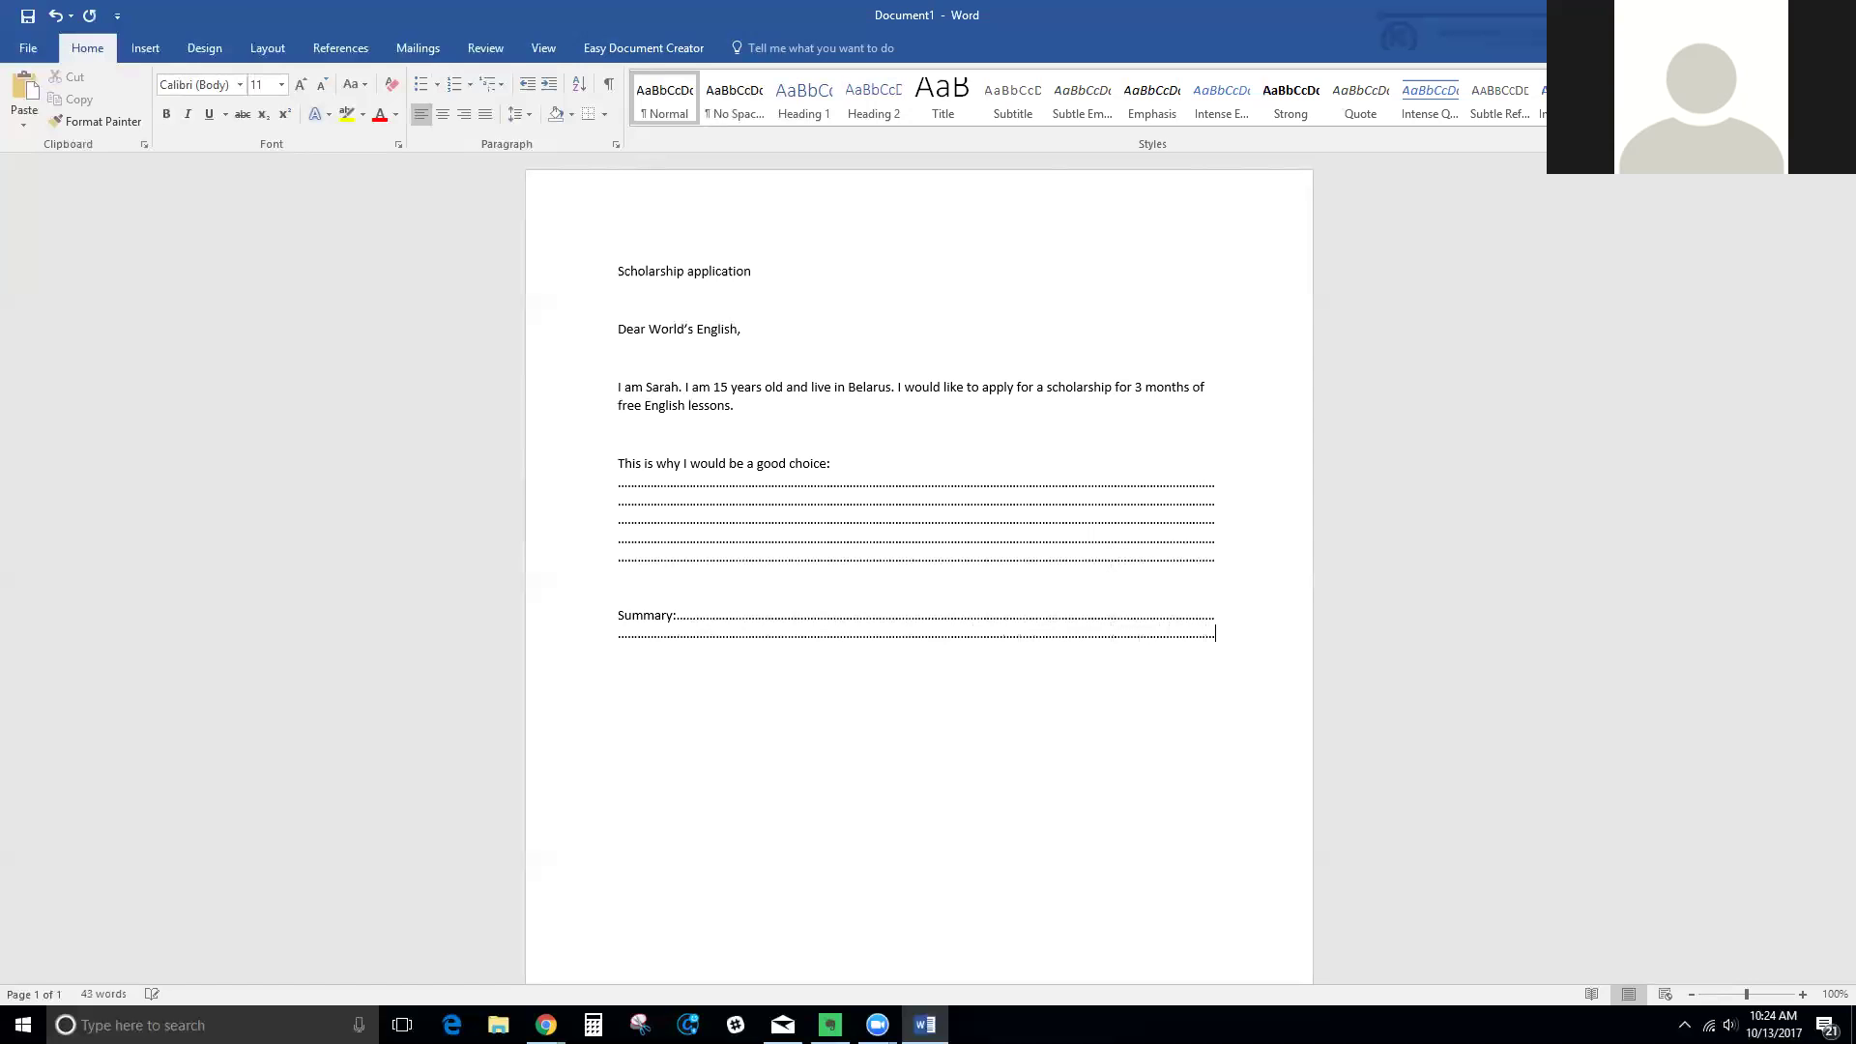
# Save the letter in the Desktop folder as Scholarship application.docx using Save As > Browse
pyautogui.click(17, 48)
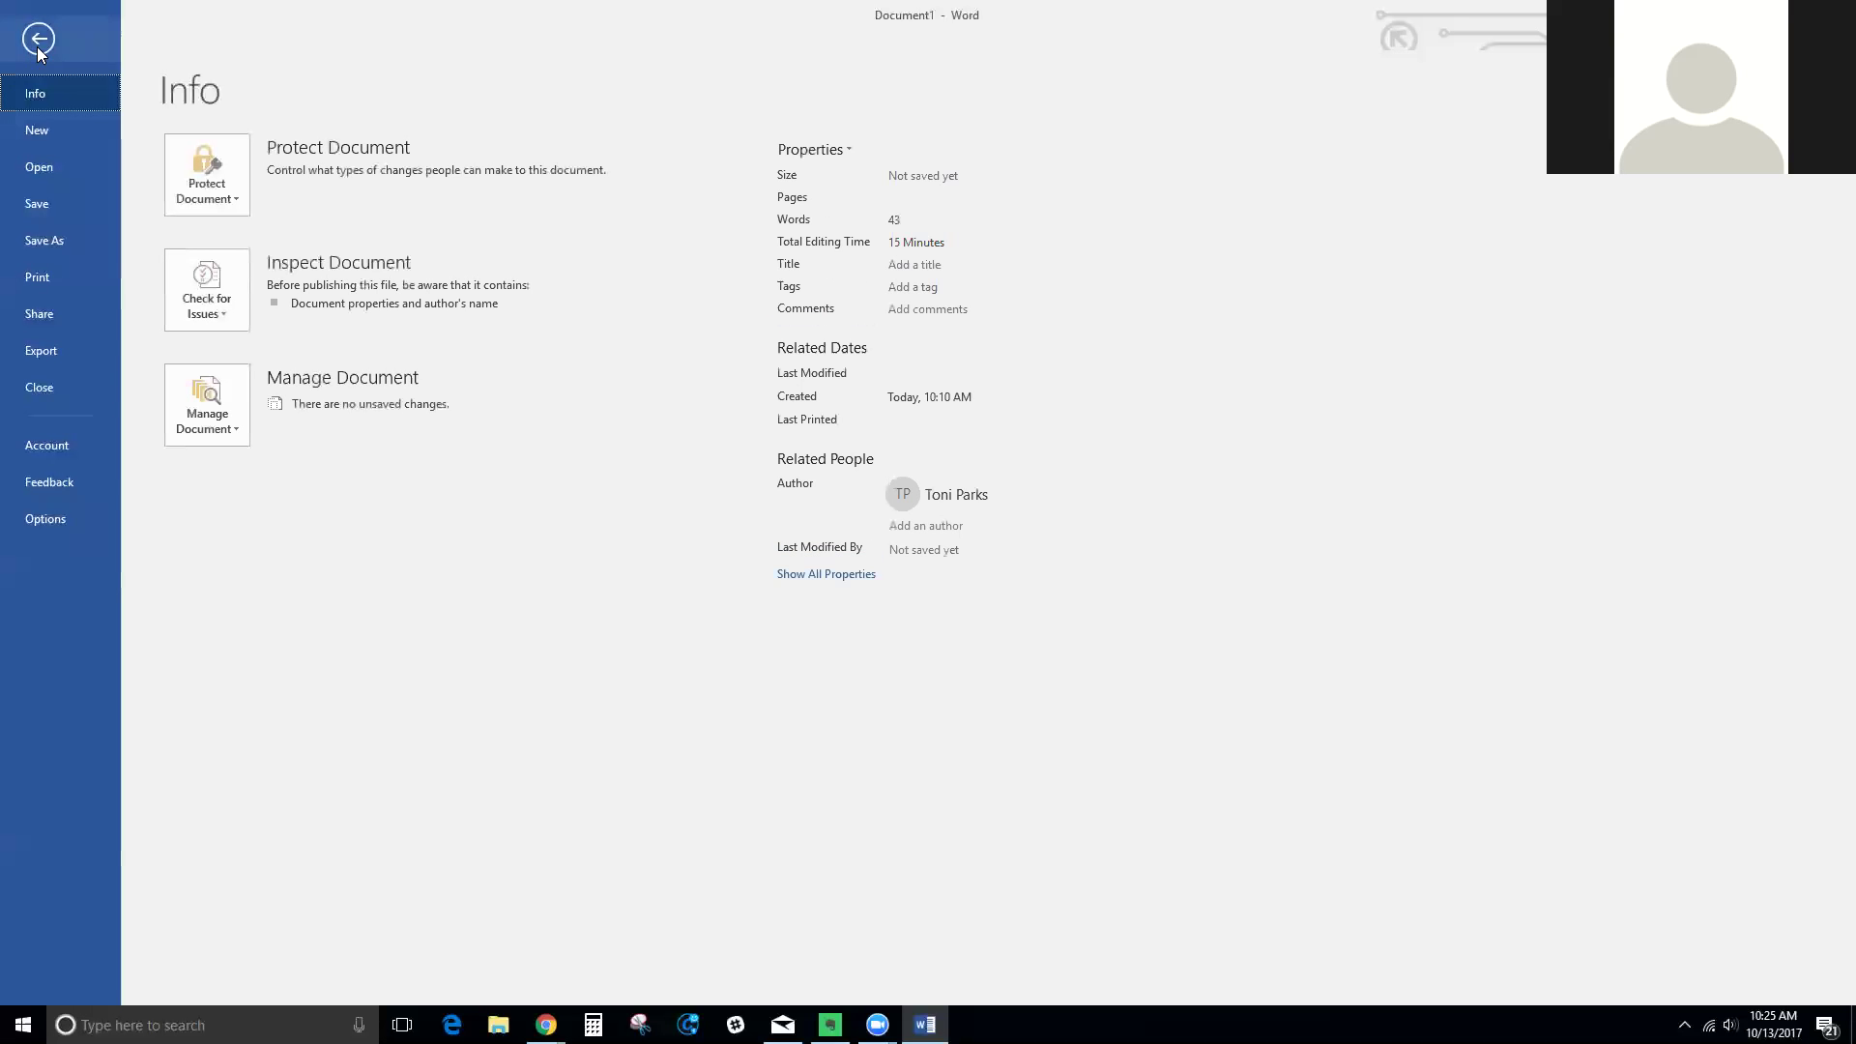
pyautogui.click(79, 238)
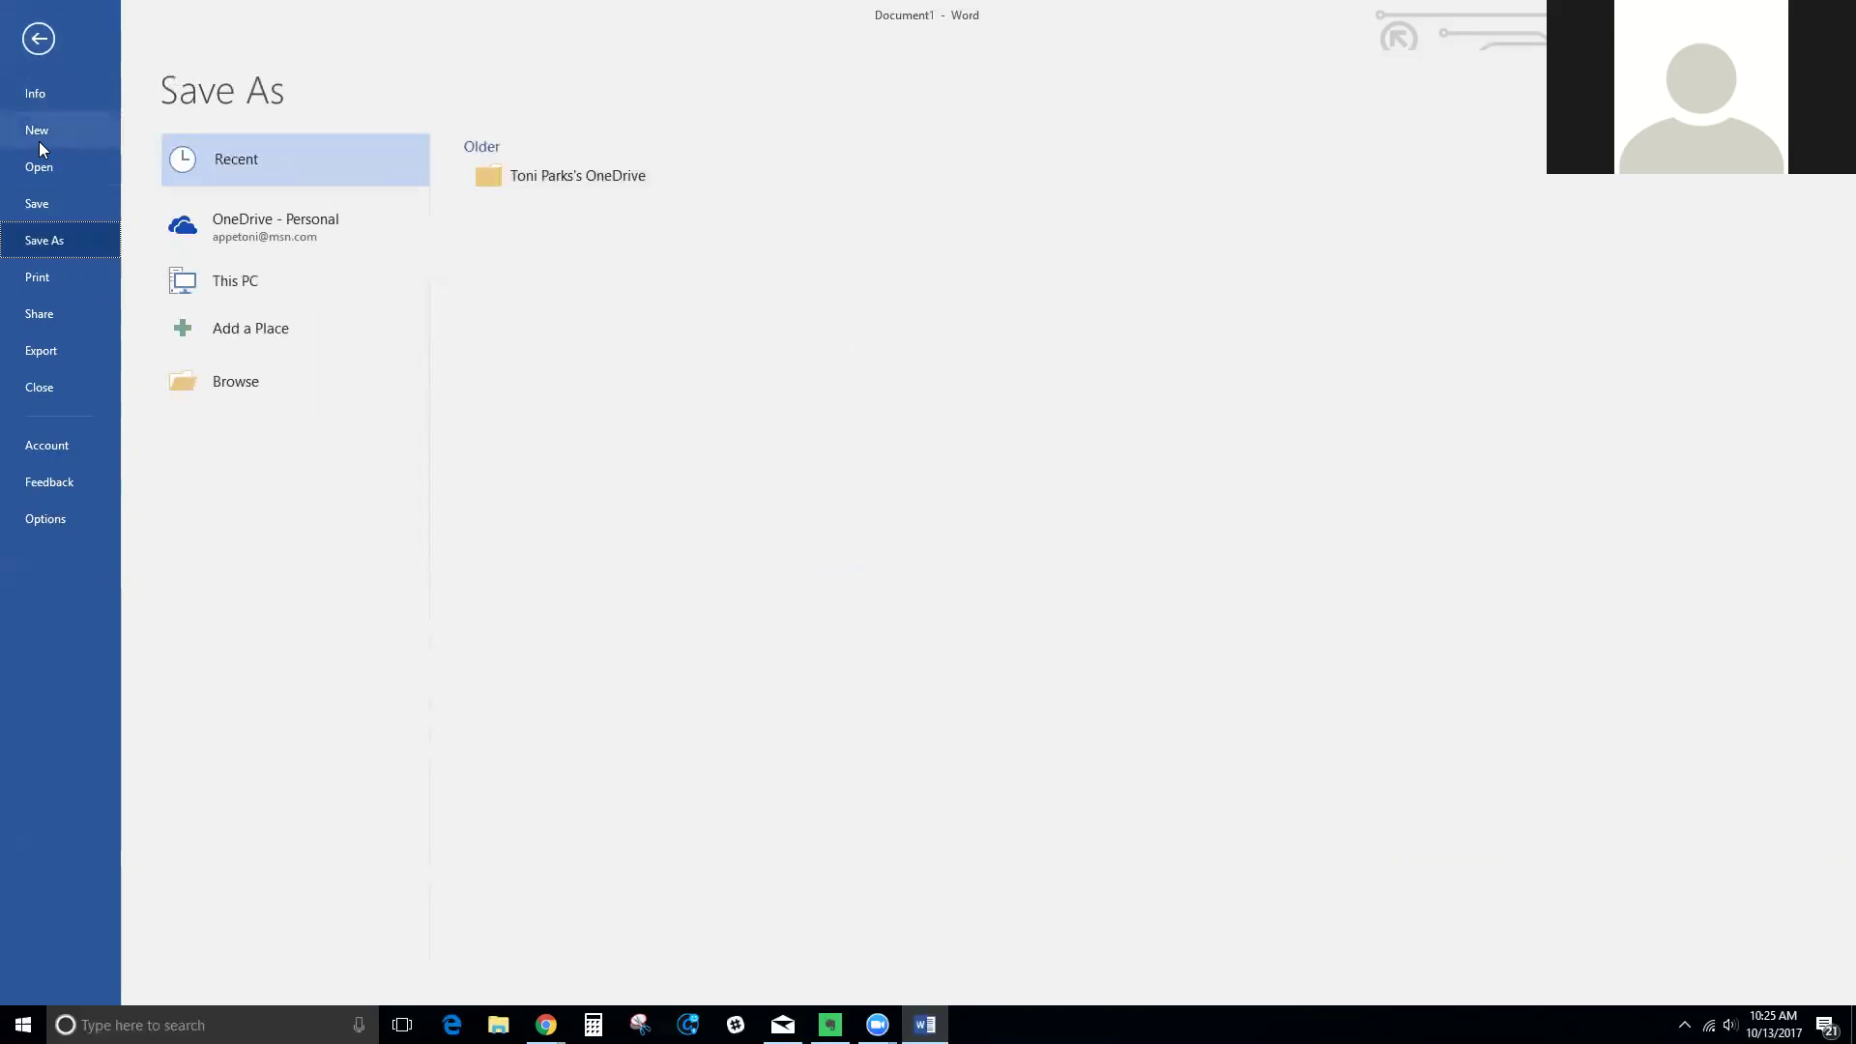
pyautogui.click(231, 278)
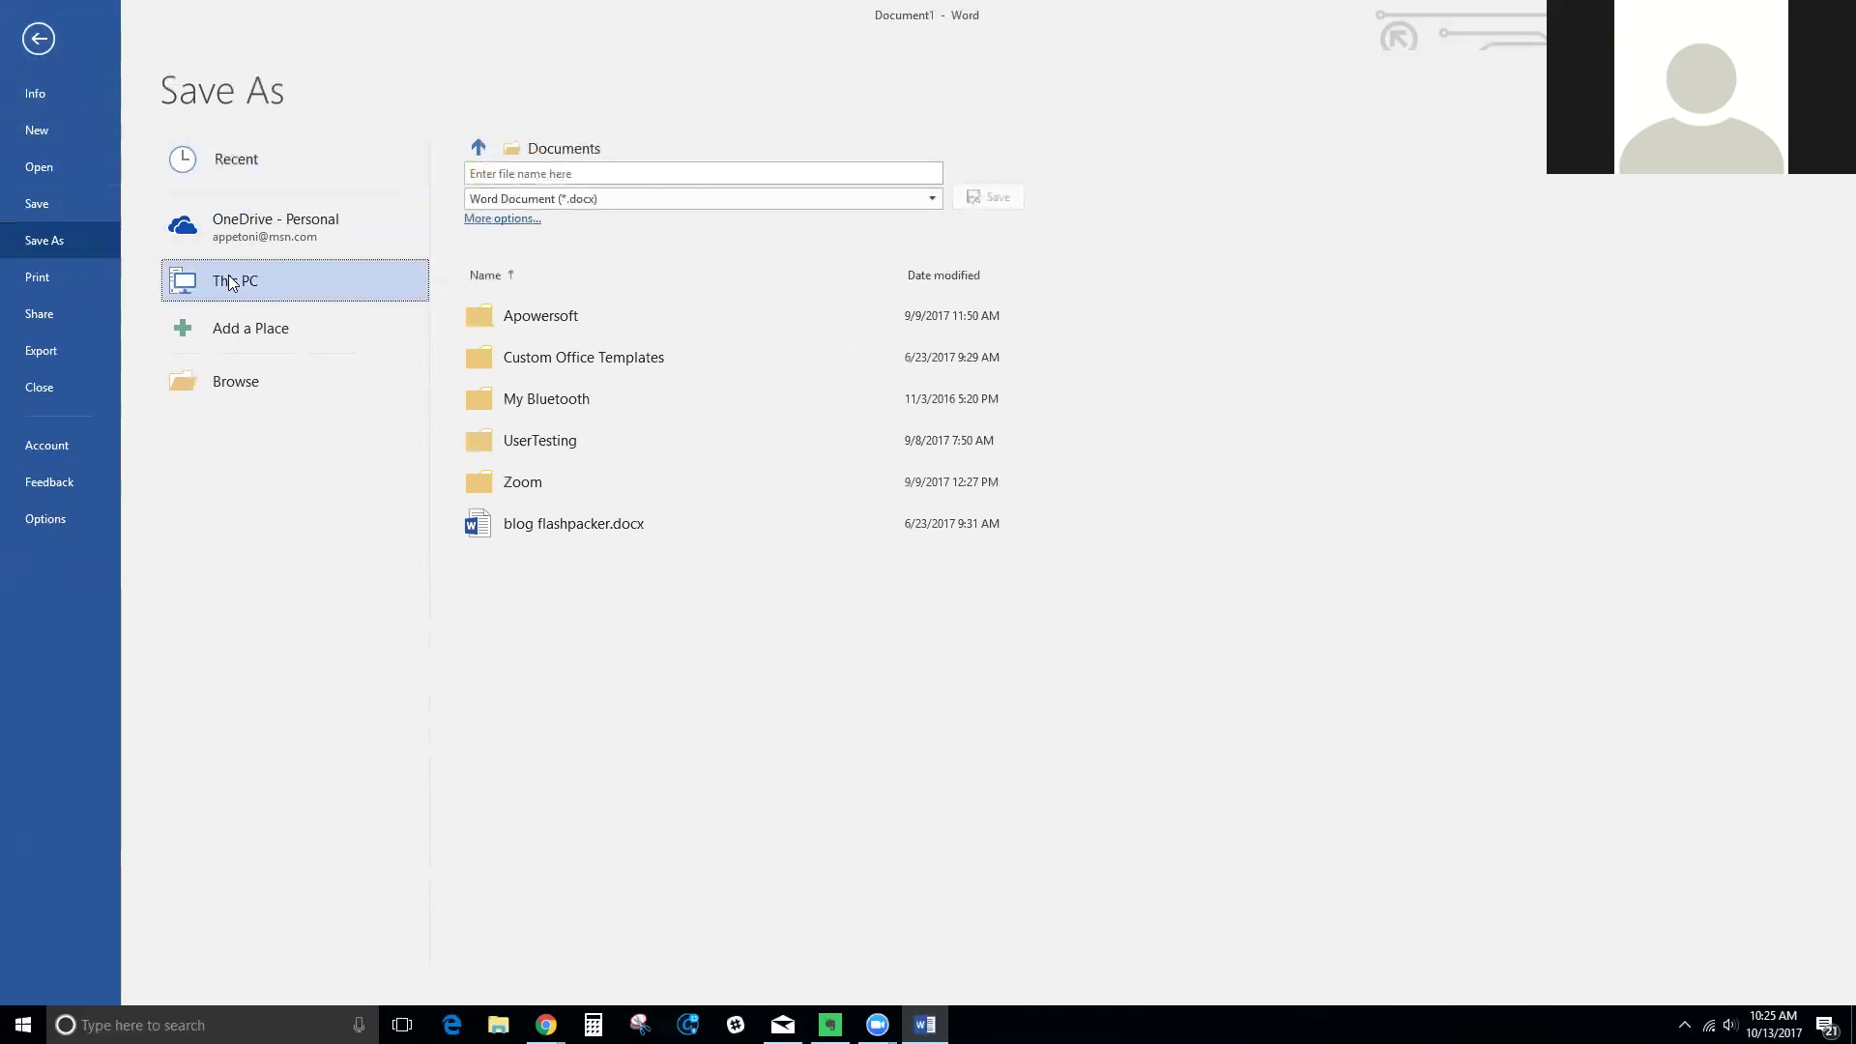
pyautogui.click(244, 375)
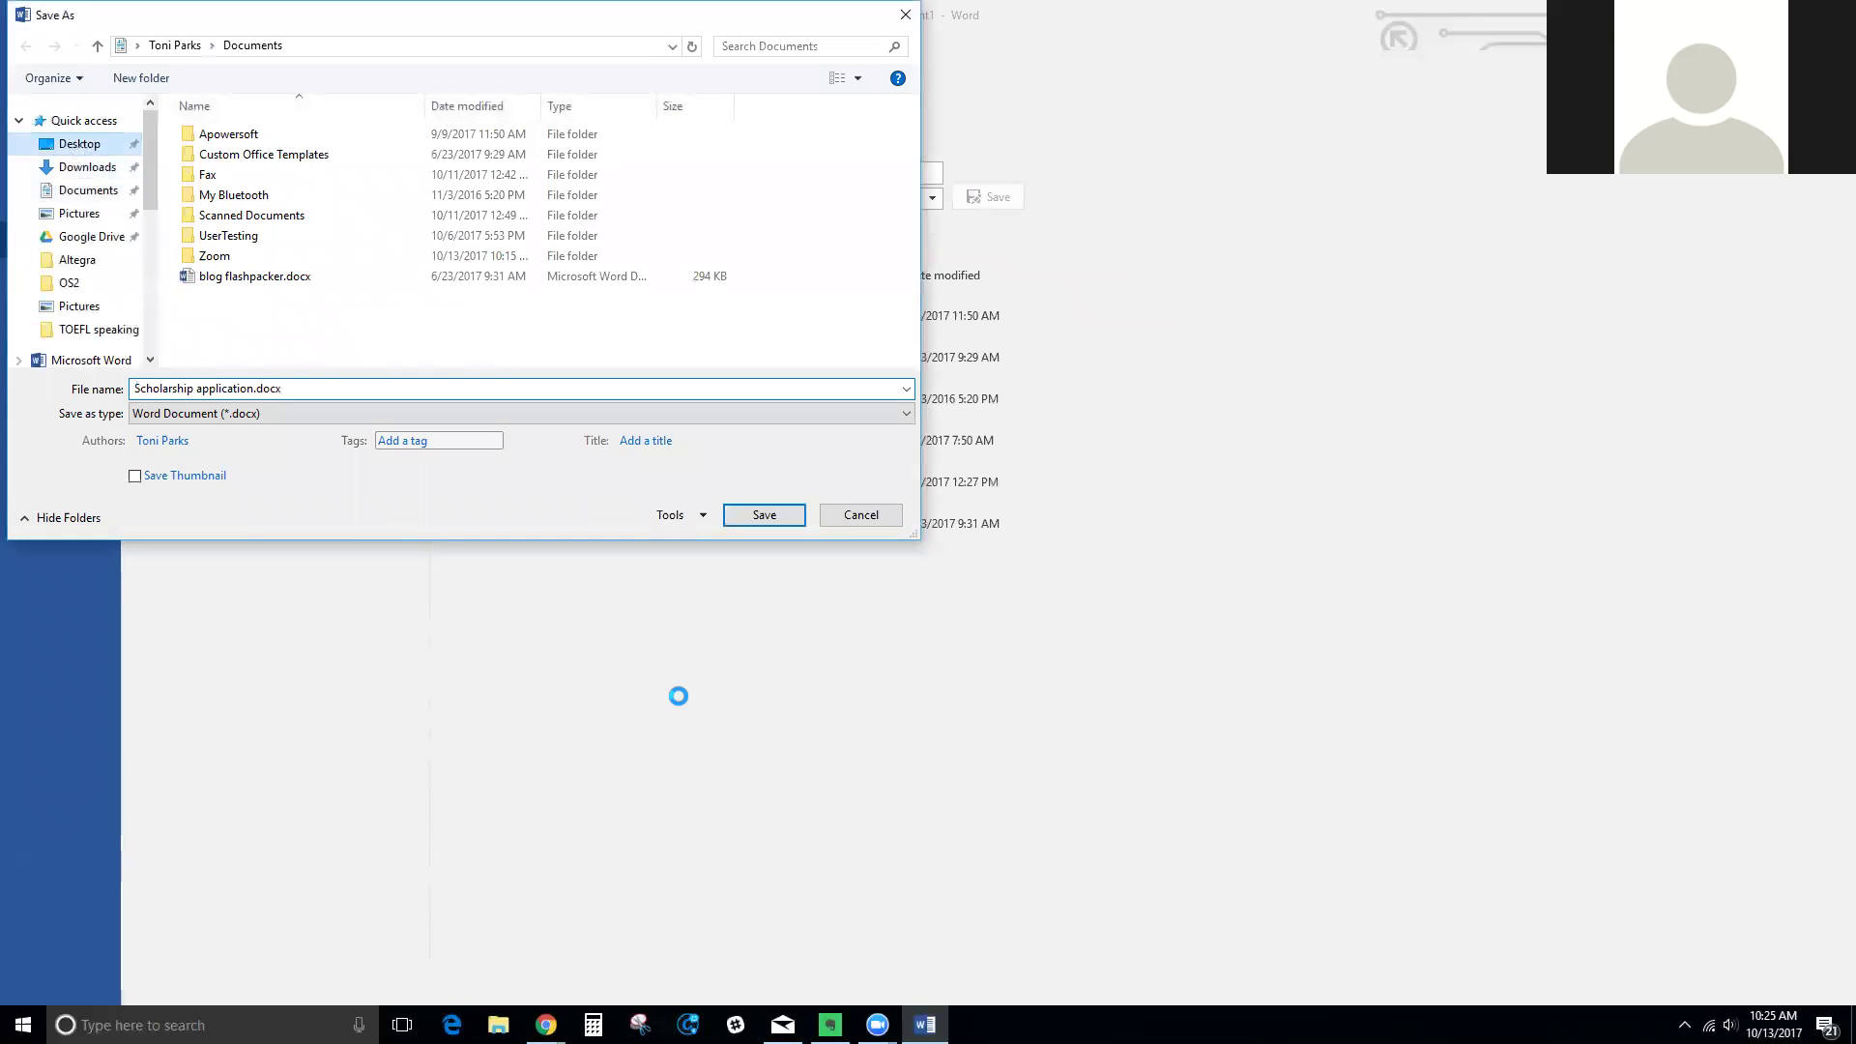
pyautogui.click(773, 520)
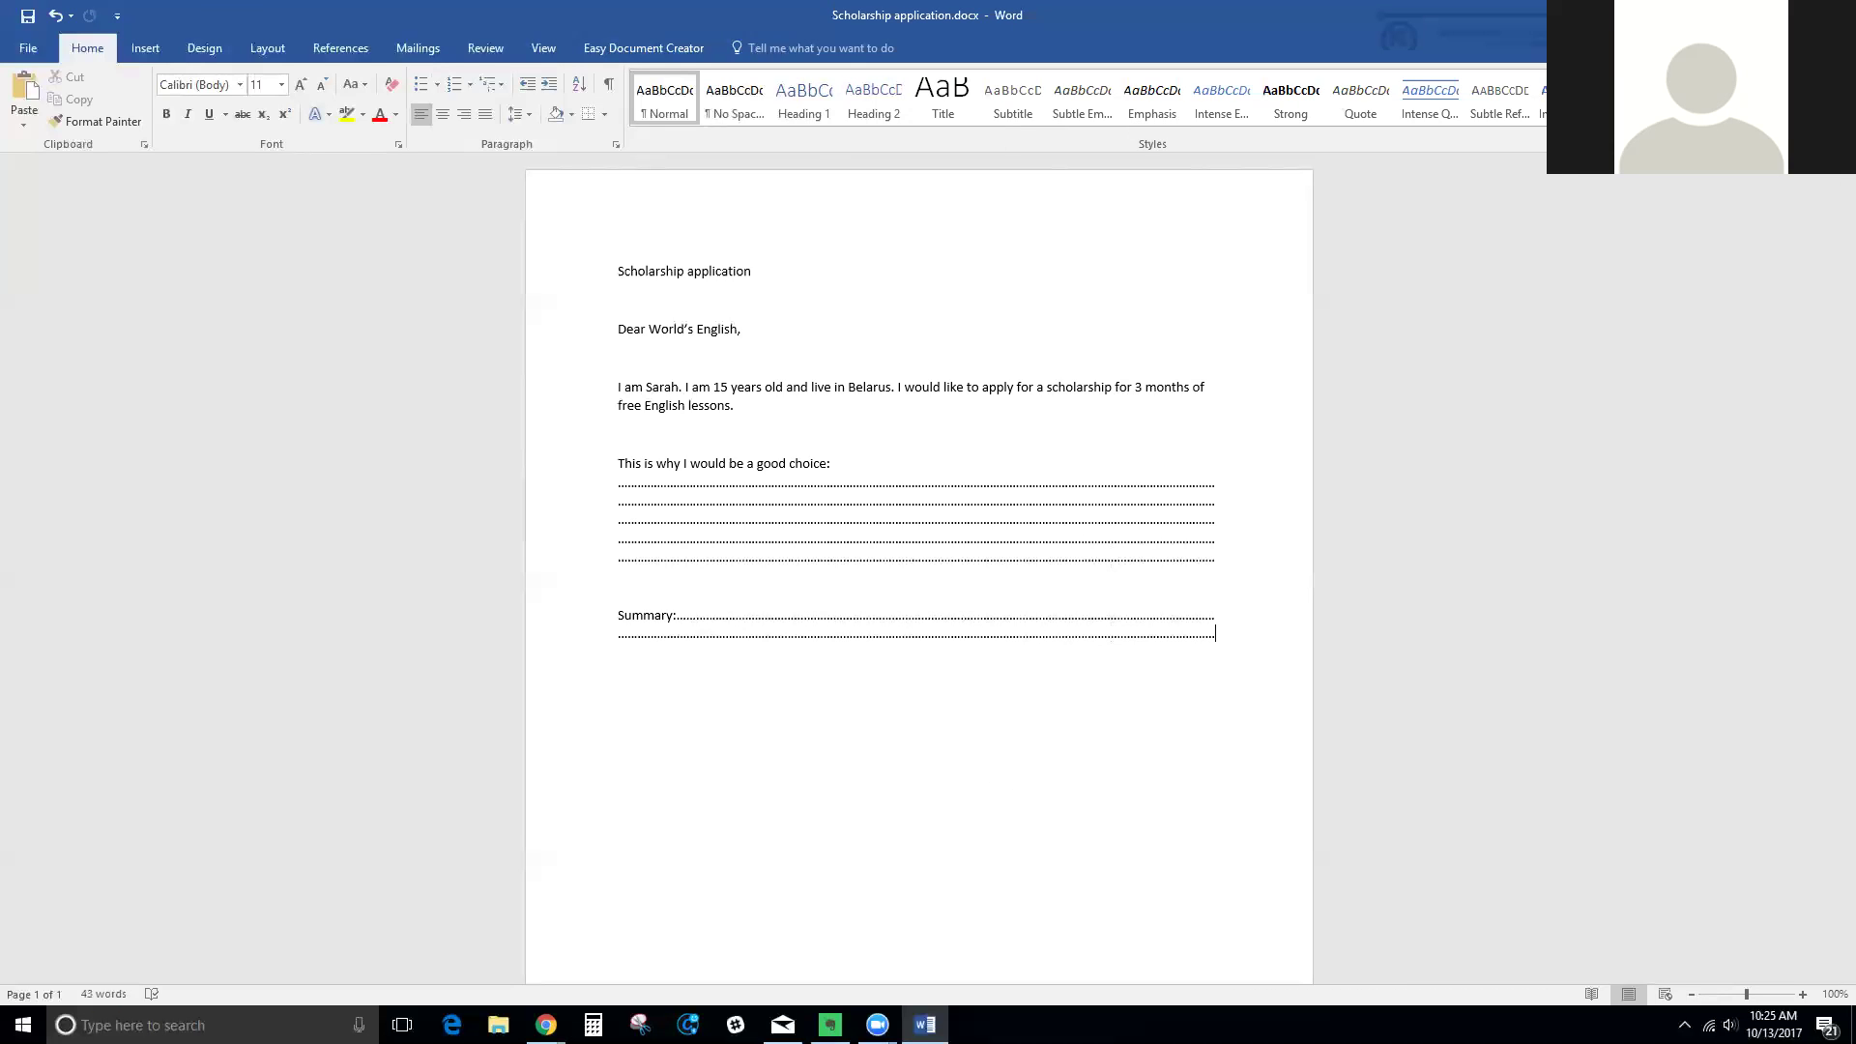
# Switch to the Scholarship Fund page in Chrome and open its Find a Class panel
pyautogui.hotkey('alt', 'Tab')
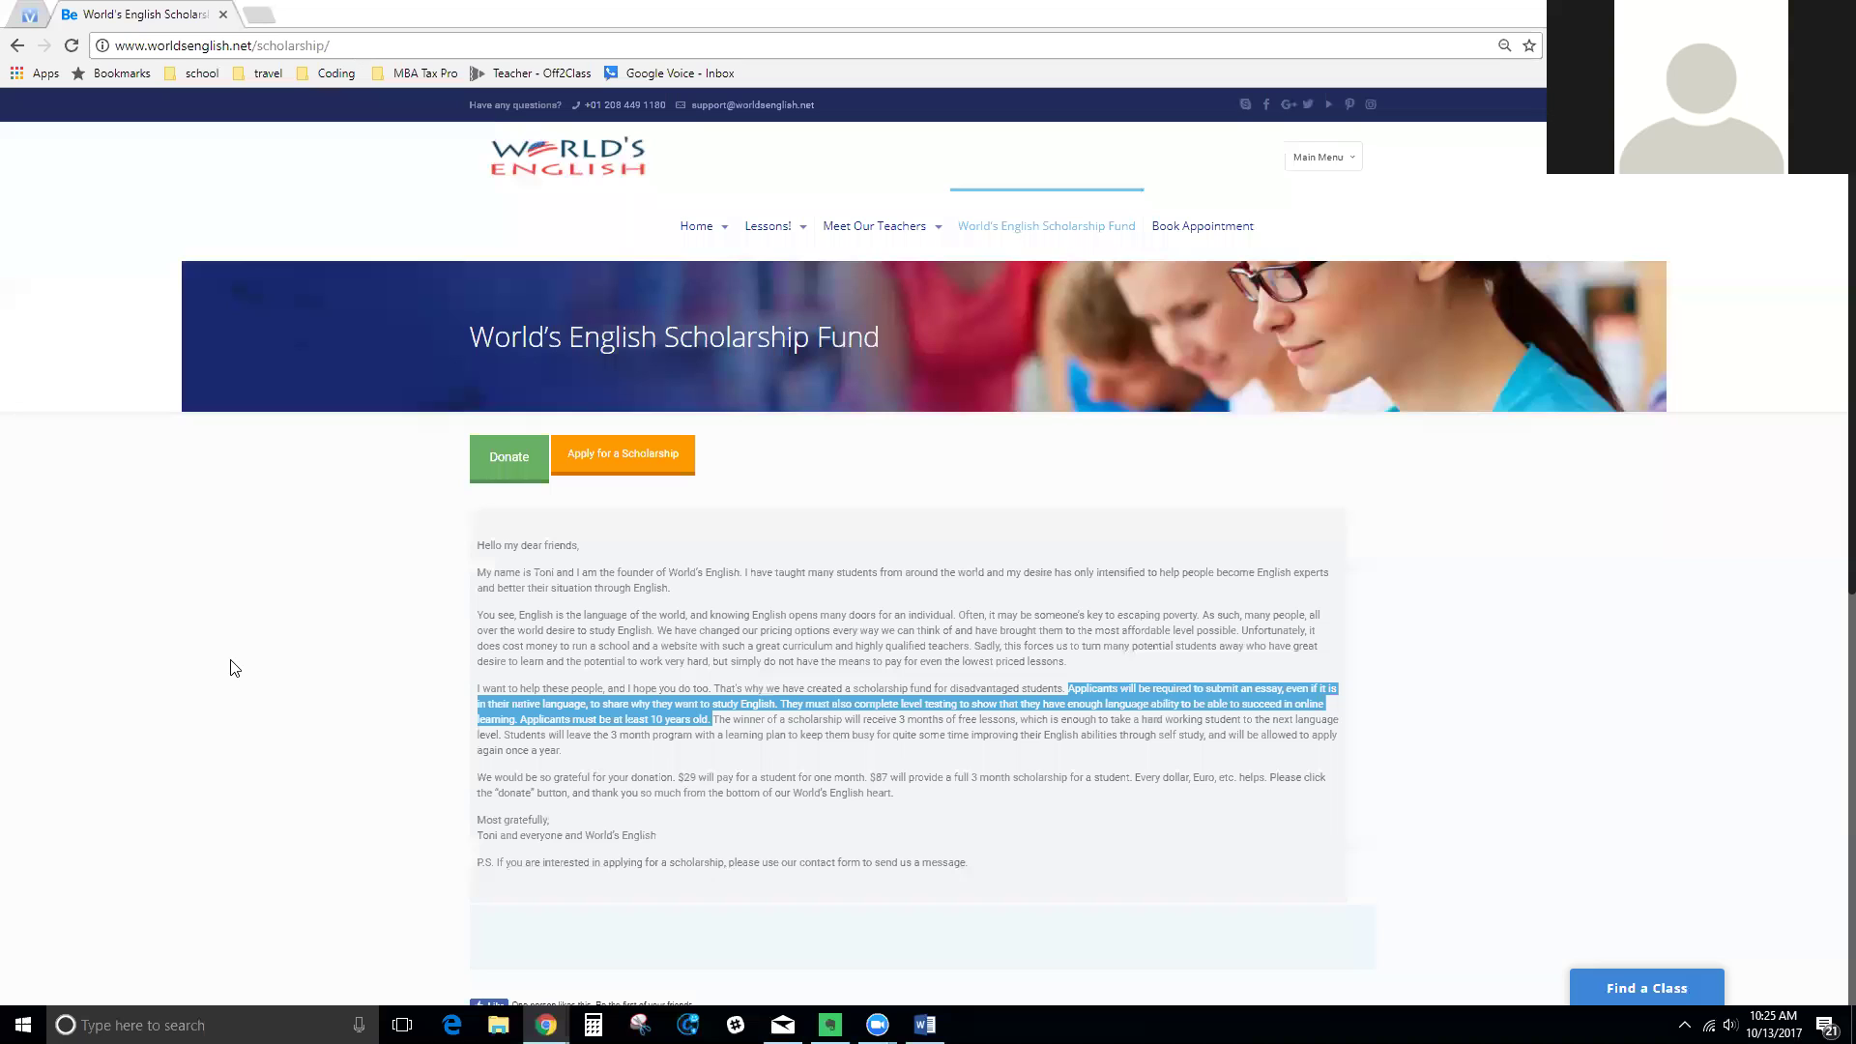
pyautogui.click(1655, 594)
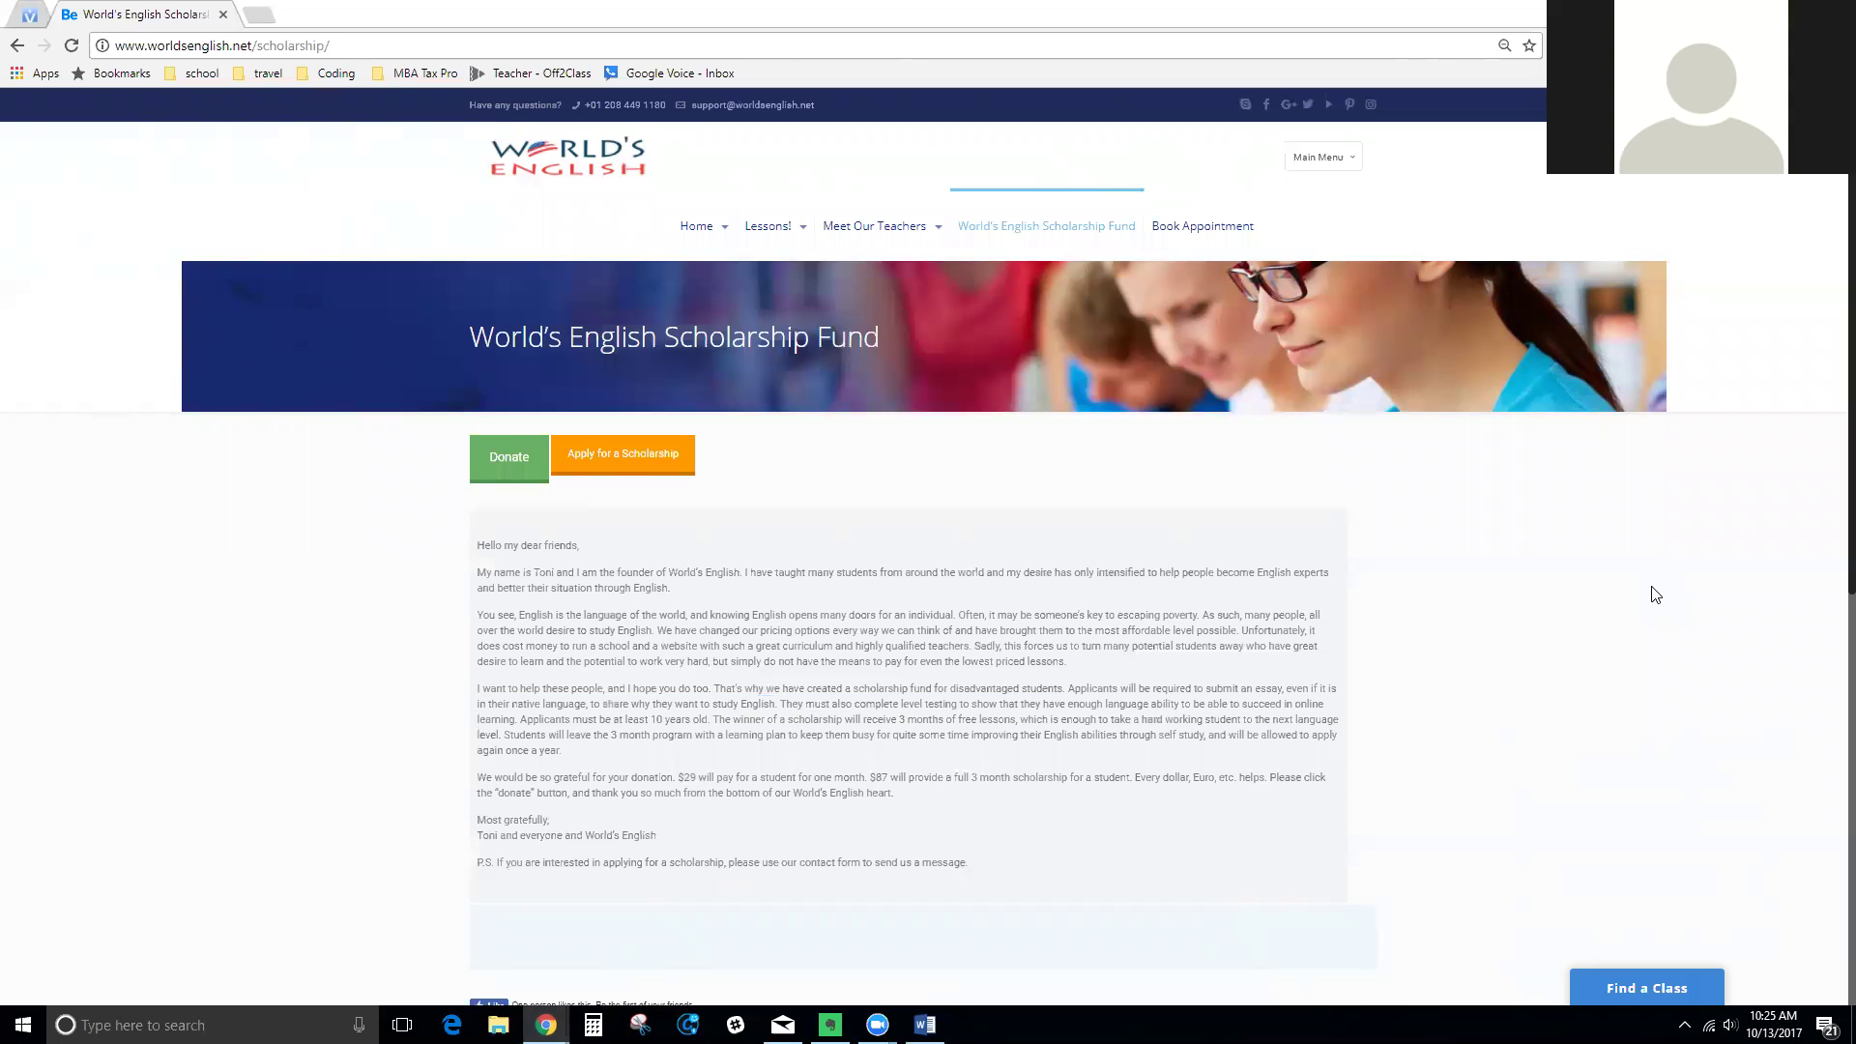
pyautogui.click(1636, 990)
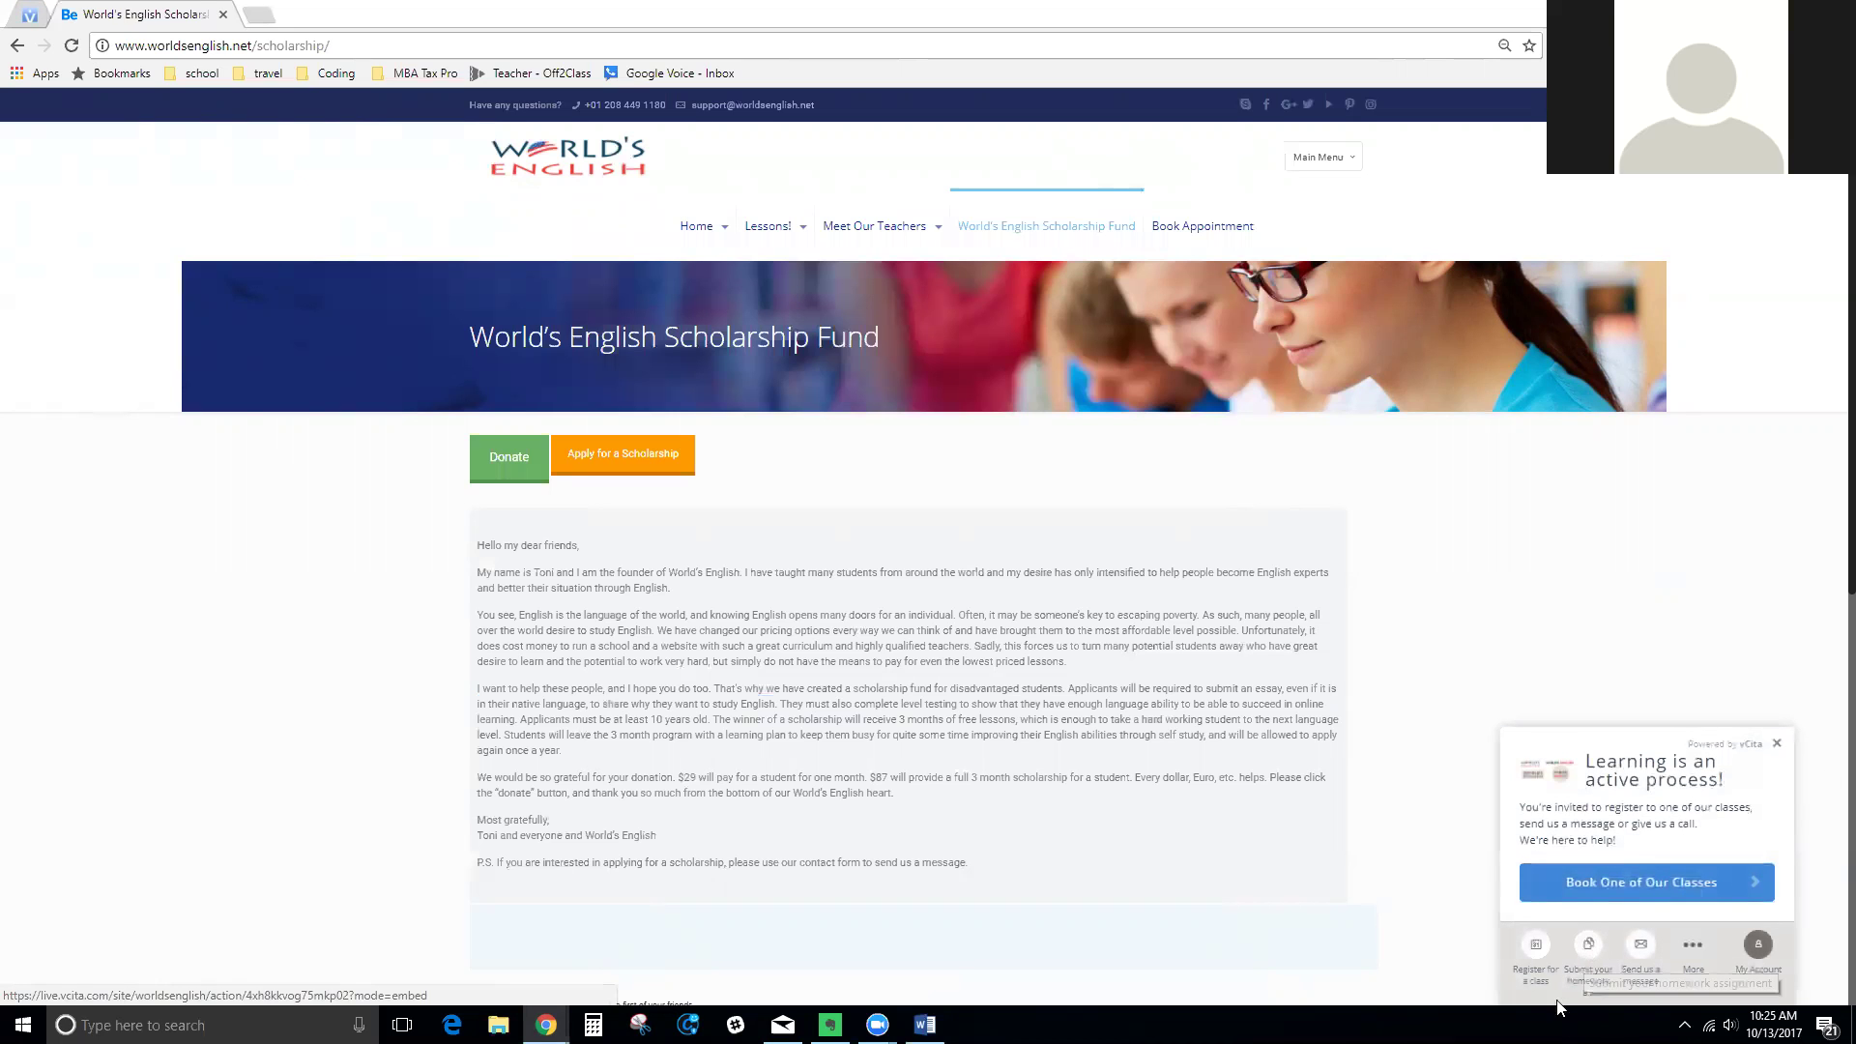
# Open the portal's Share Document form and attach Scholarship application.docx from Quick access
pyautogui.click(1588, 946)
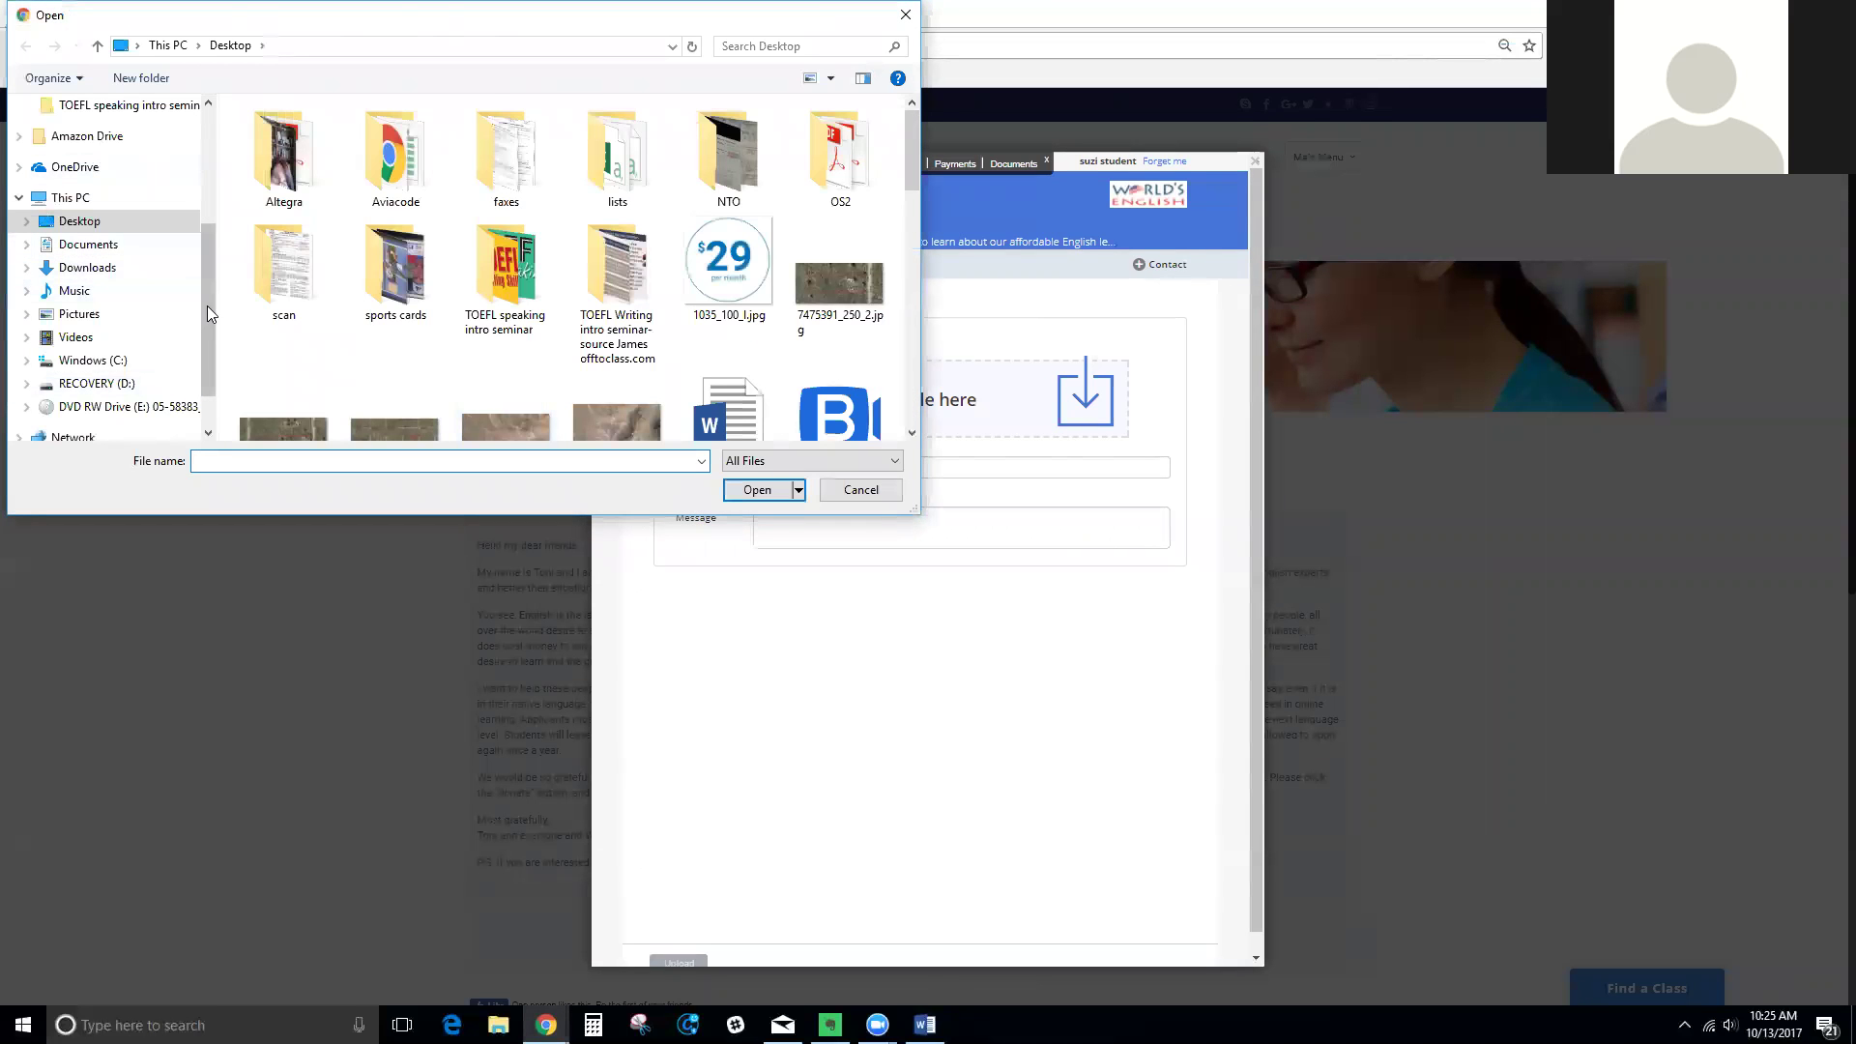
pyautogui.scroll(3, 207, 305)
pyautogui.click(140, 120)
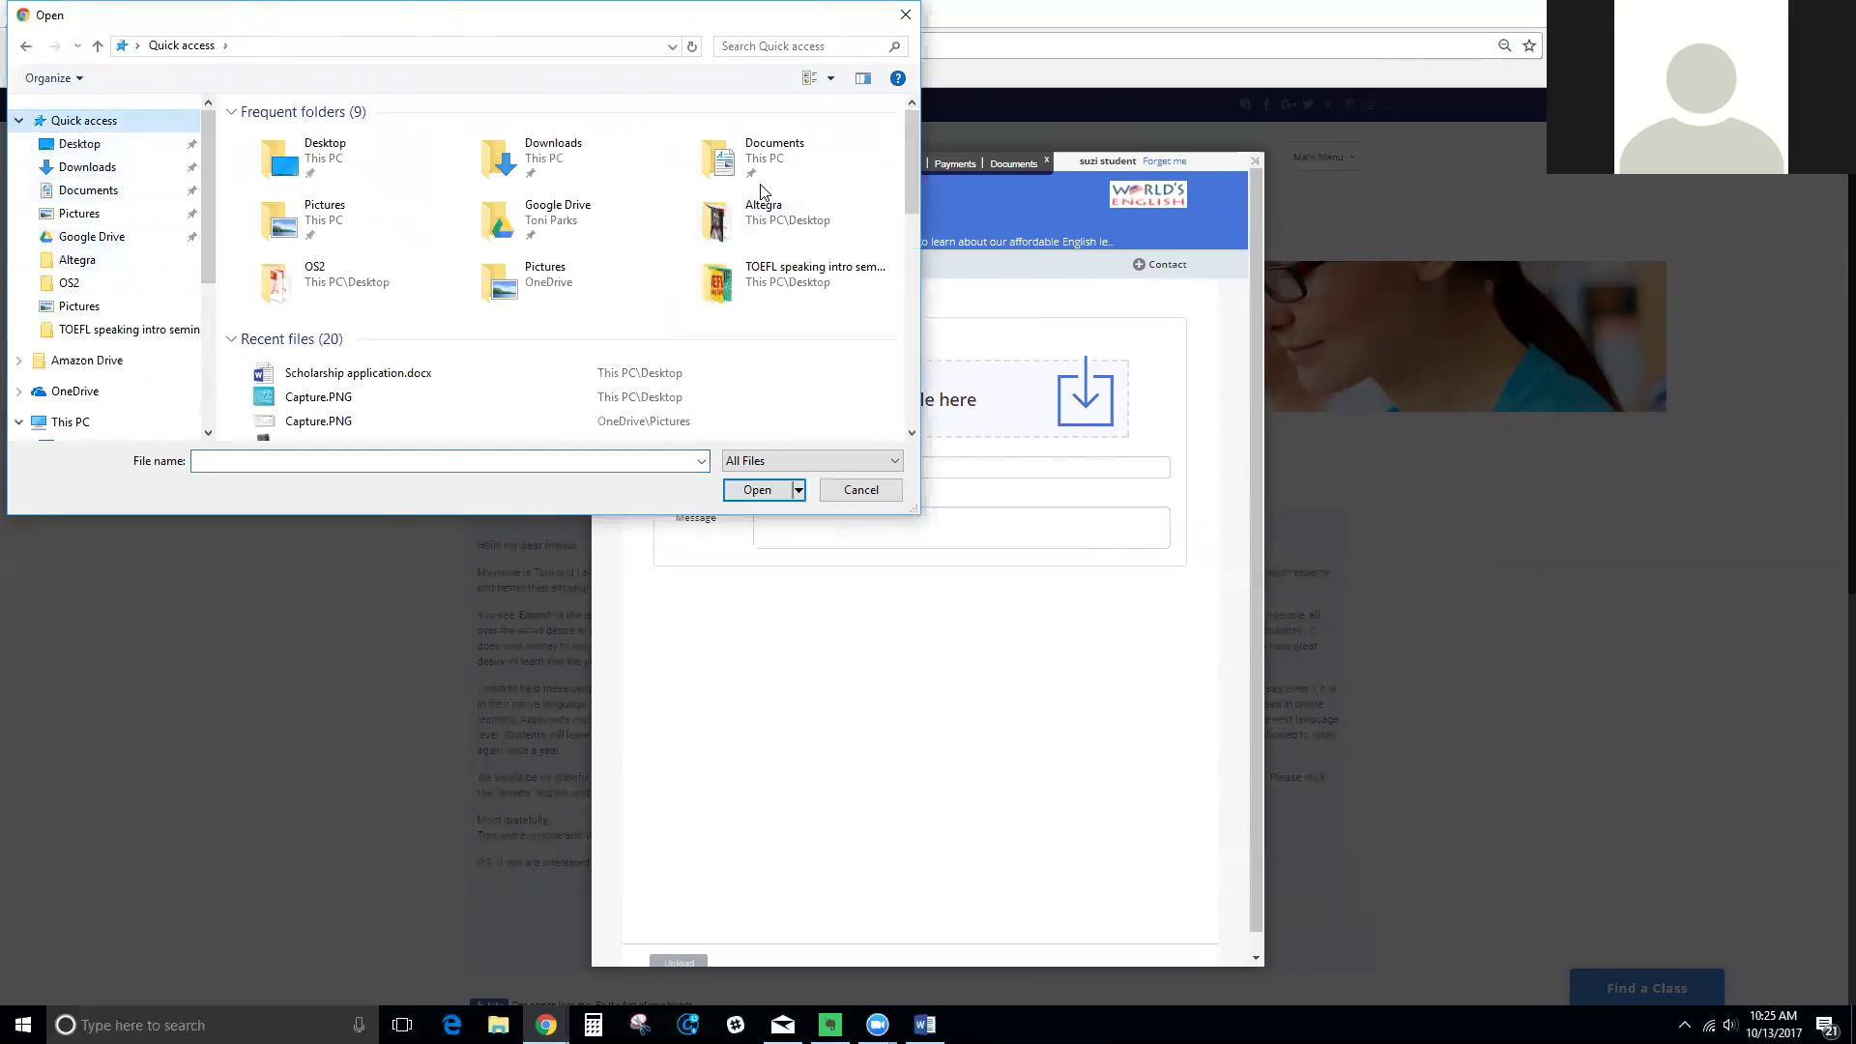
pyautogui.doubleClick(406, 383)
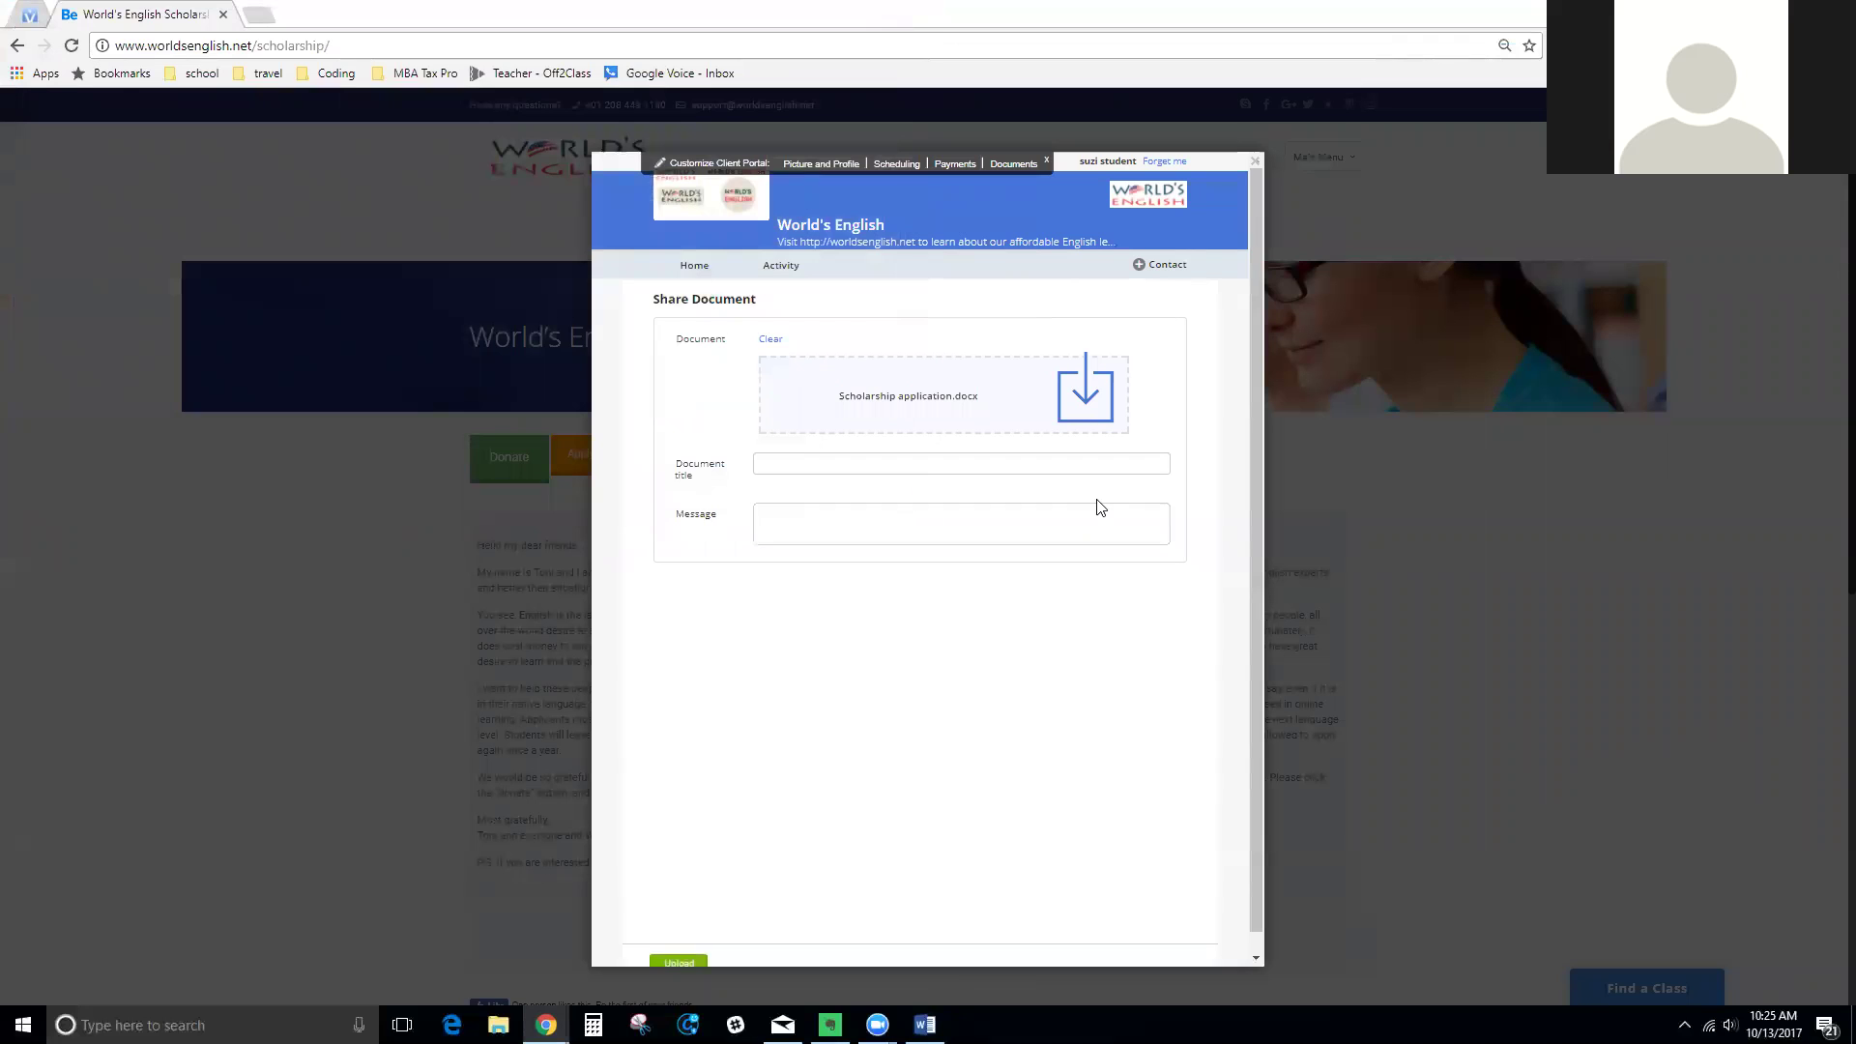
# Title the document 'Scholarship application', write the applicant's name with '- Belarus - Age 15', and upload
pyautogui.click(928, 463)
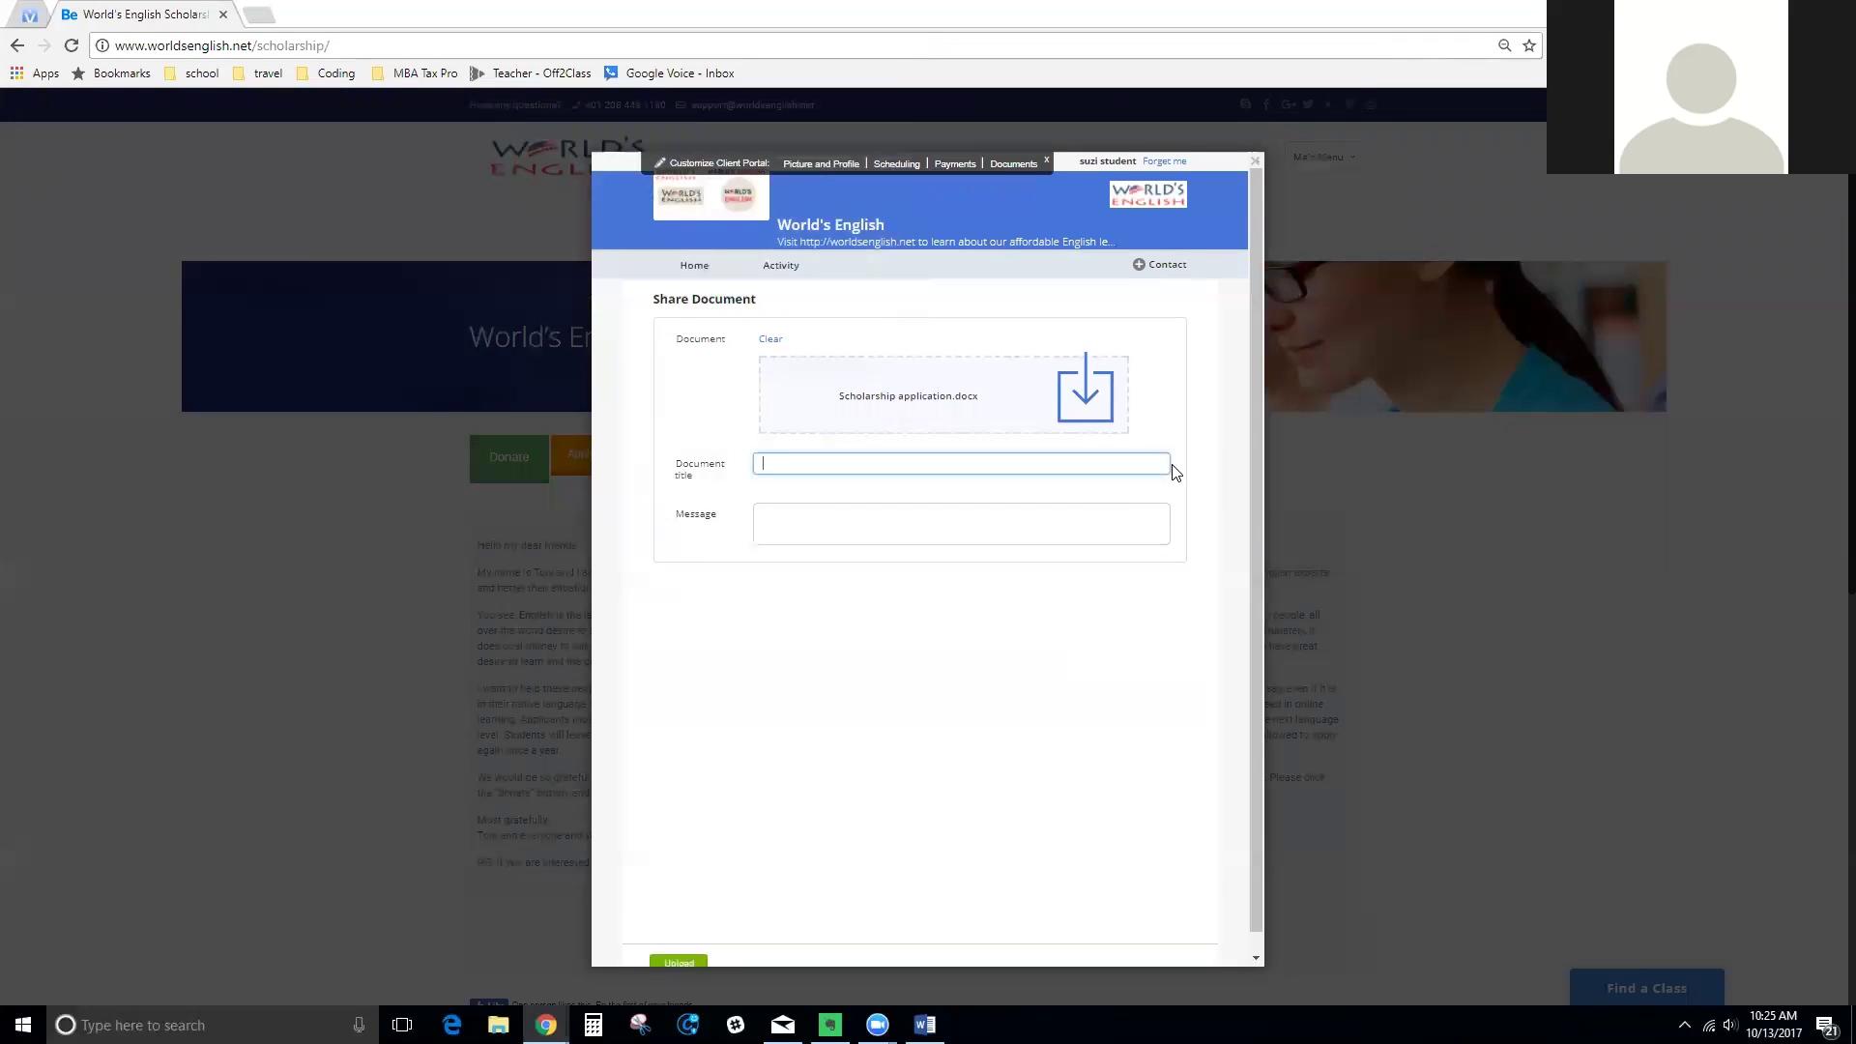
pyautogui.write('Scholarship application')
pyautogui.click(1116, 510)
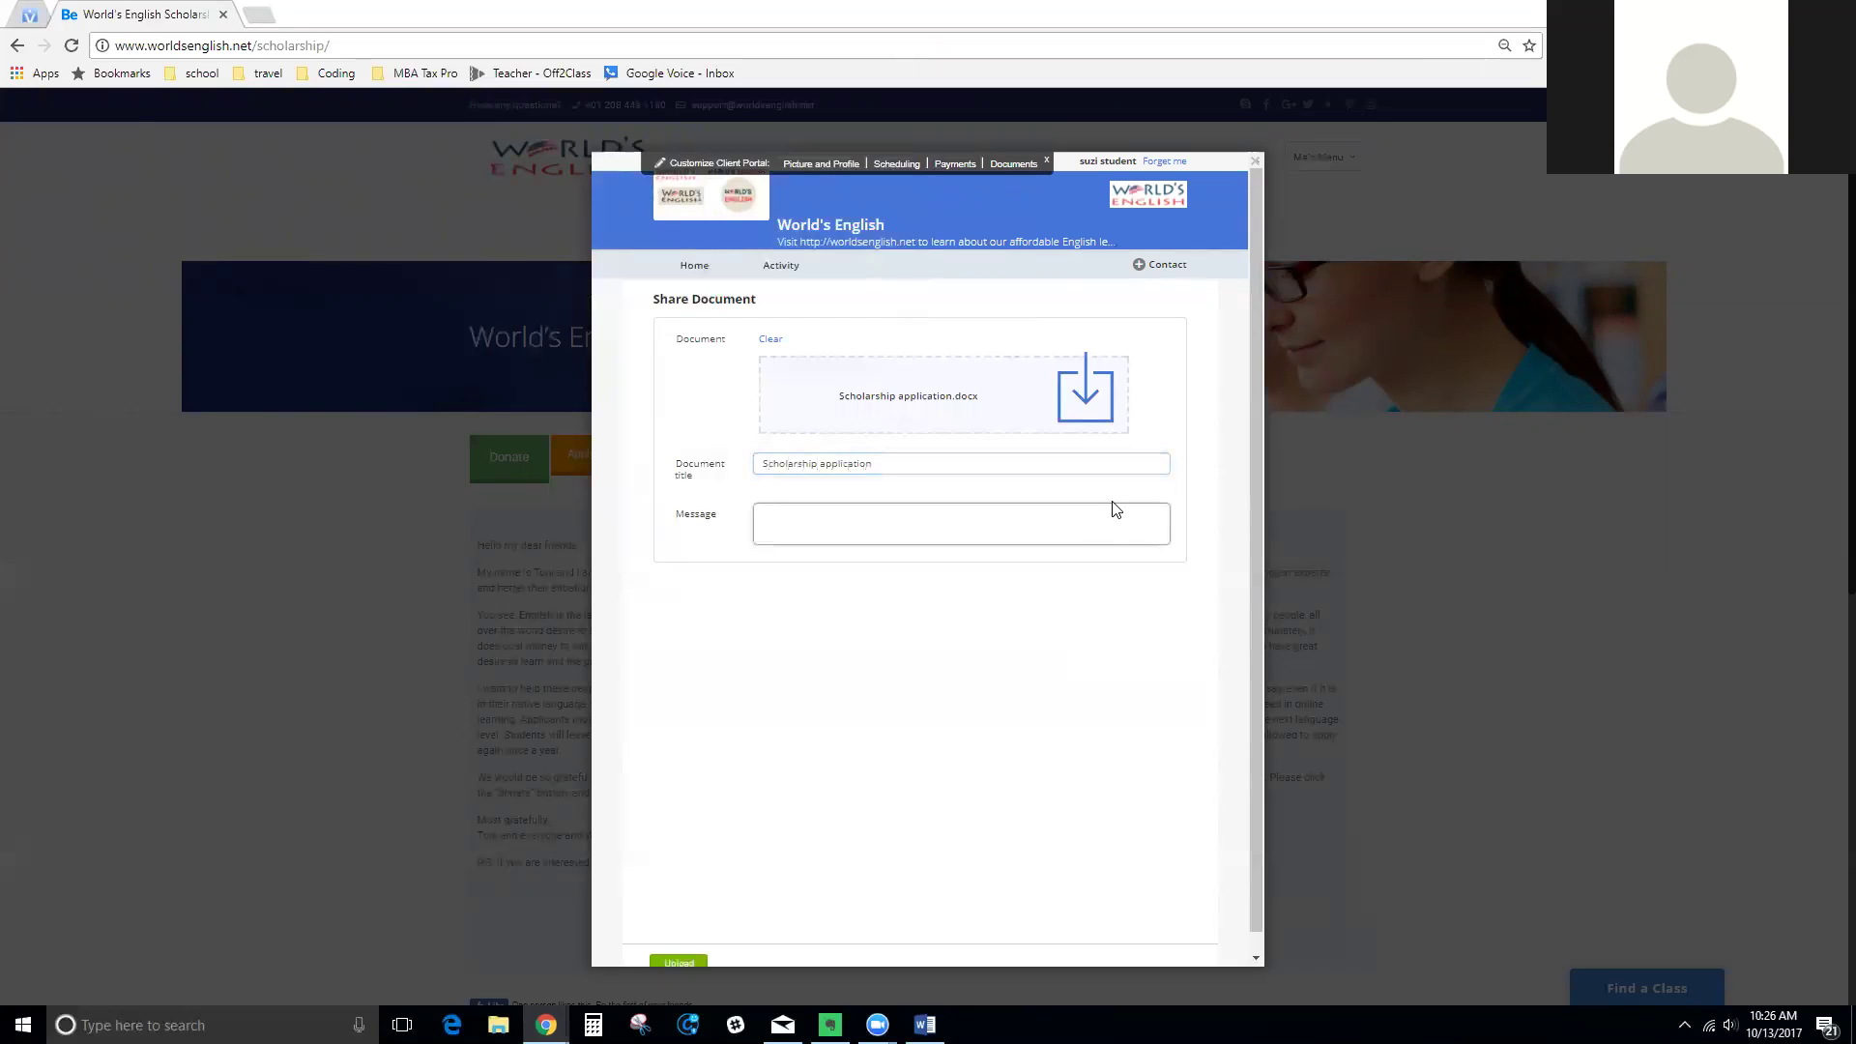
pyautogui.write('- Belarus')
pyautogui.write('- Age 15')
pyautogui.scroll(-1, 1242, 763)
pyautogui.click(679, 943)
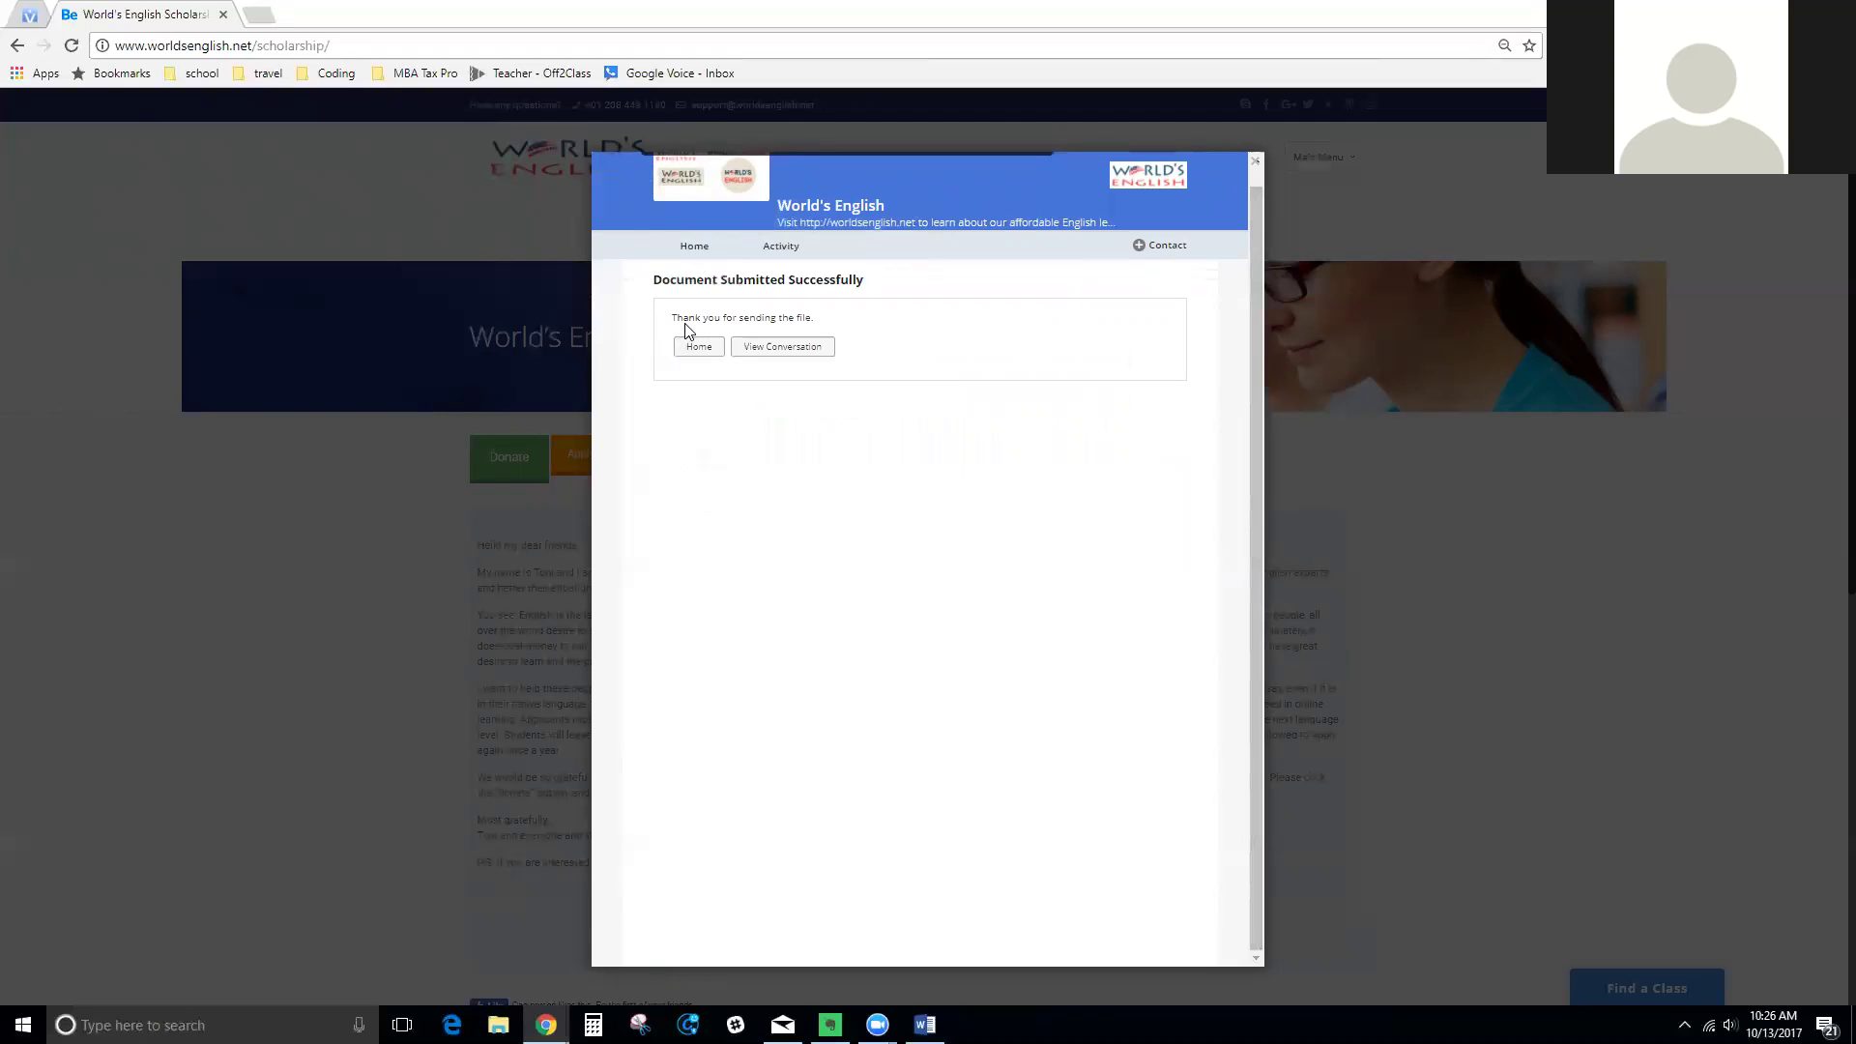
# After the success confirmation, go back to the portal's Home page and close the portal
pyautogui.moveTo(1157, 250)
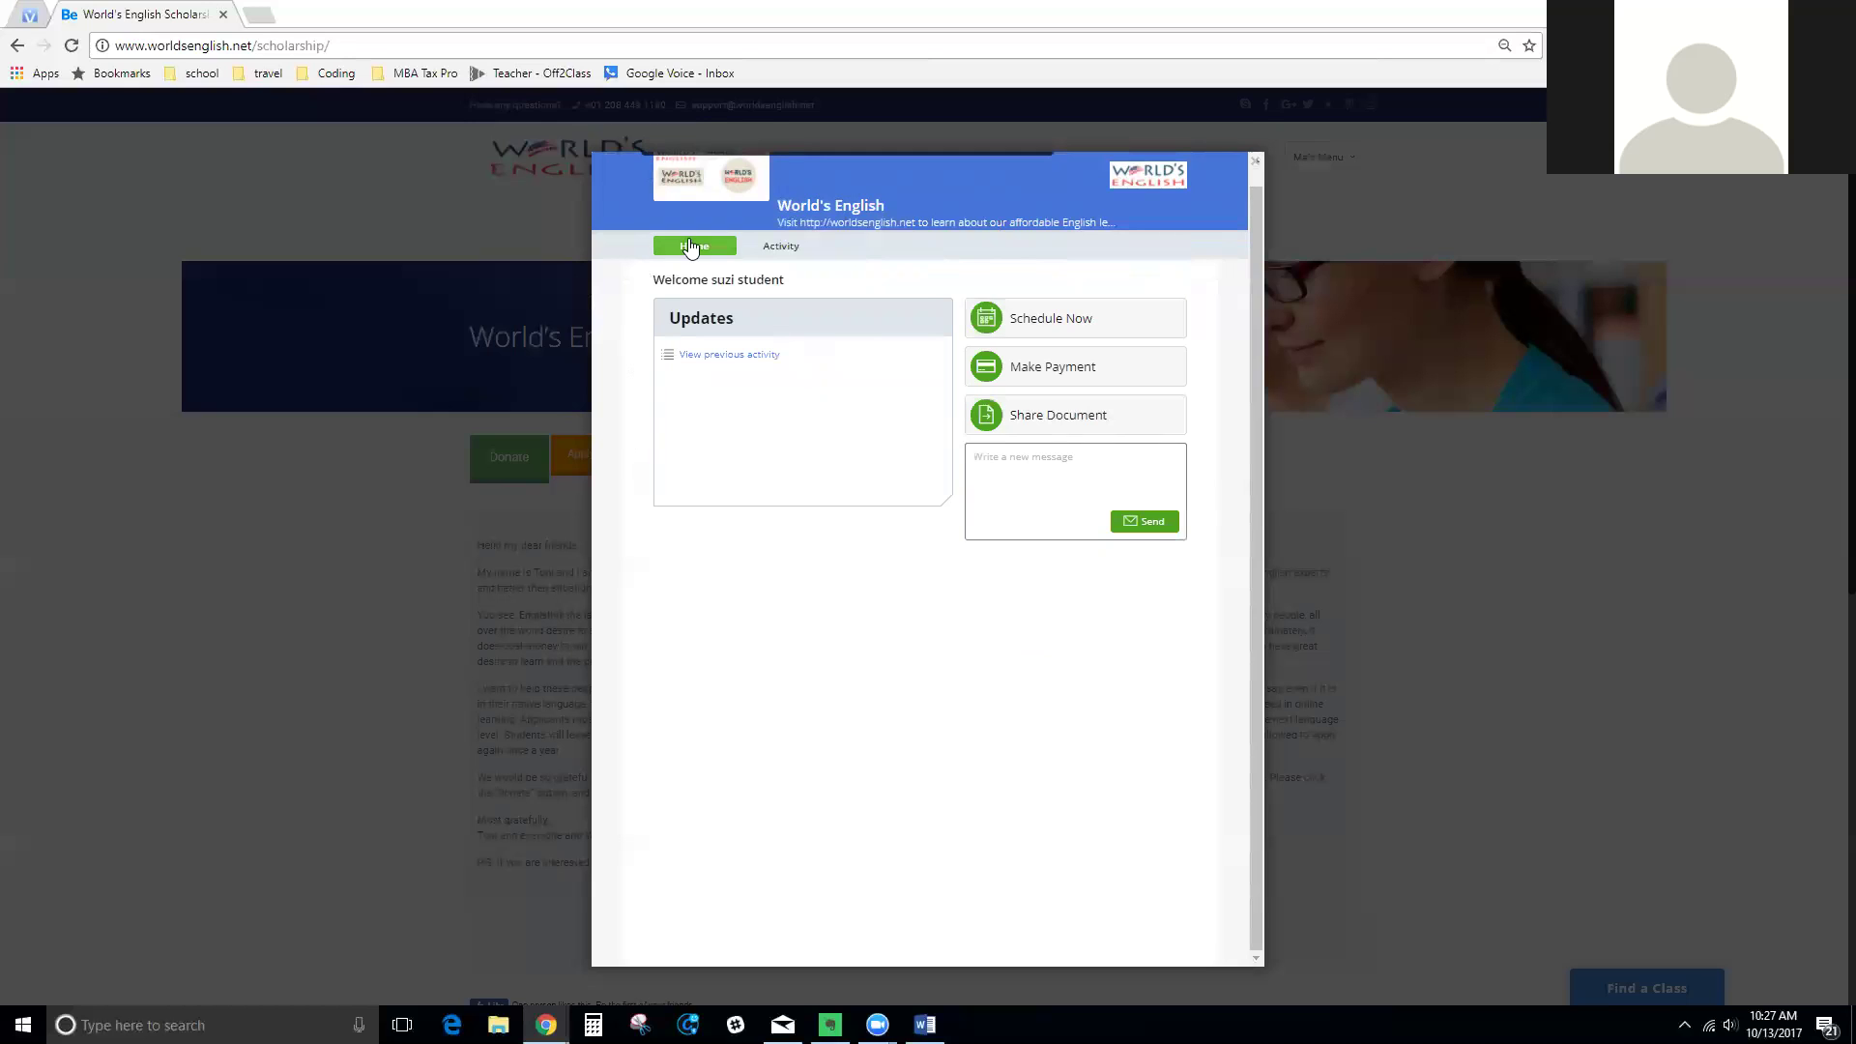
pyautogui.click(1111, 638)
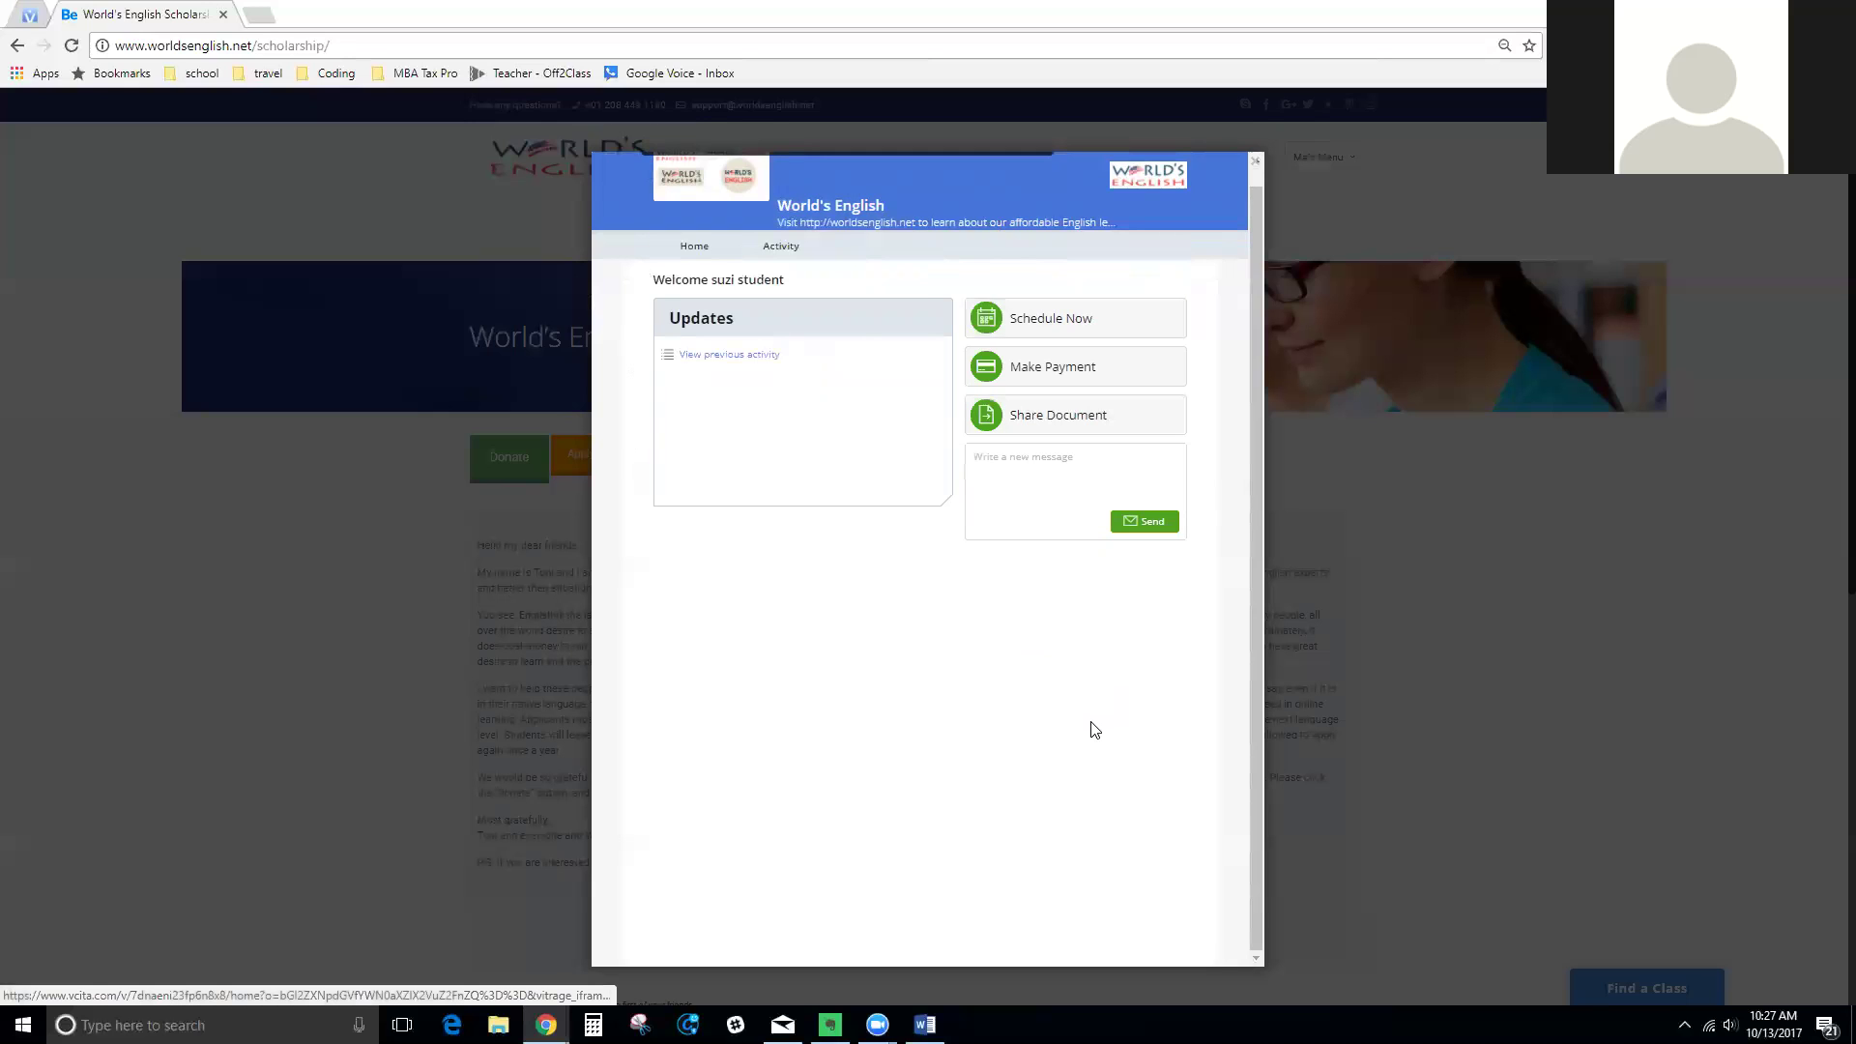
pyautogui.click(1255, 163)
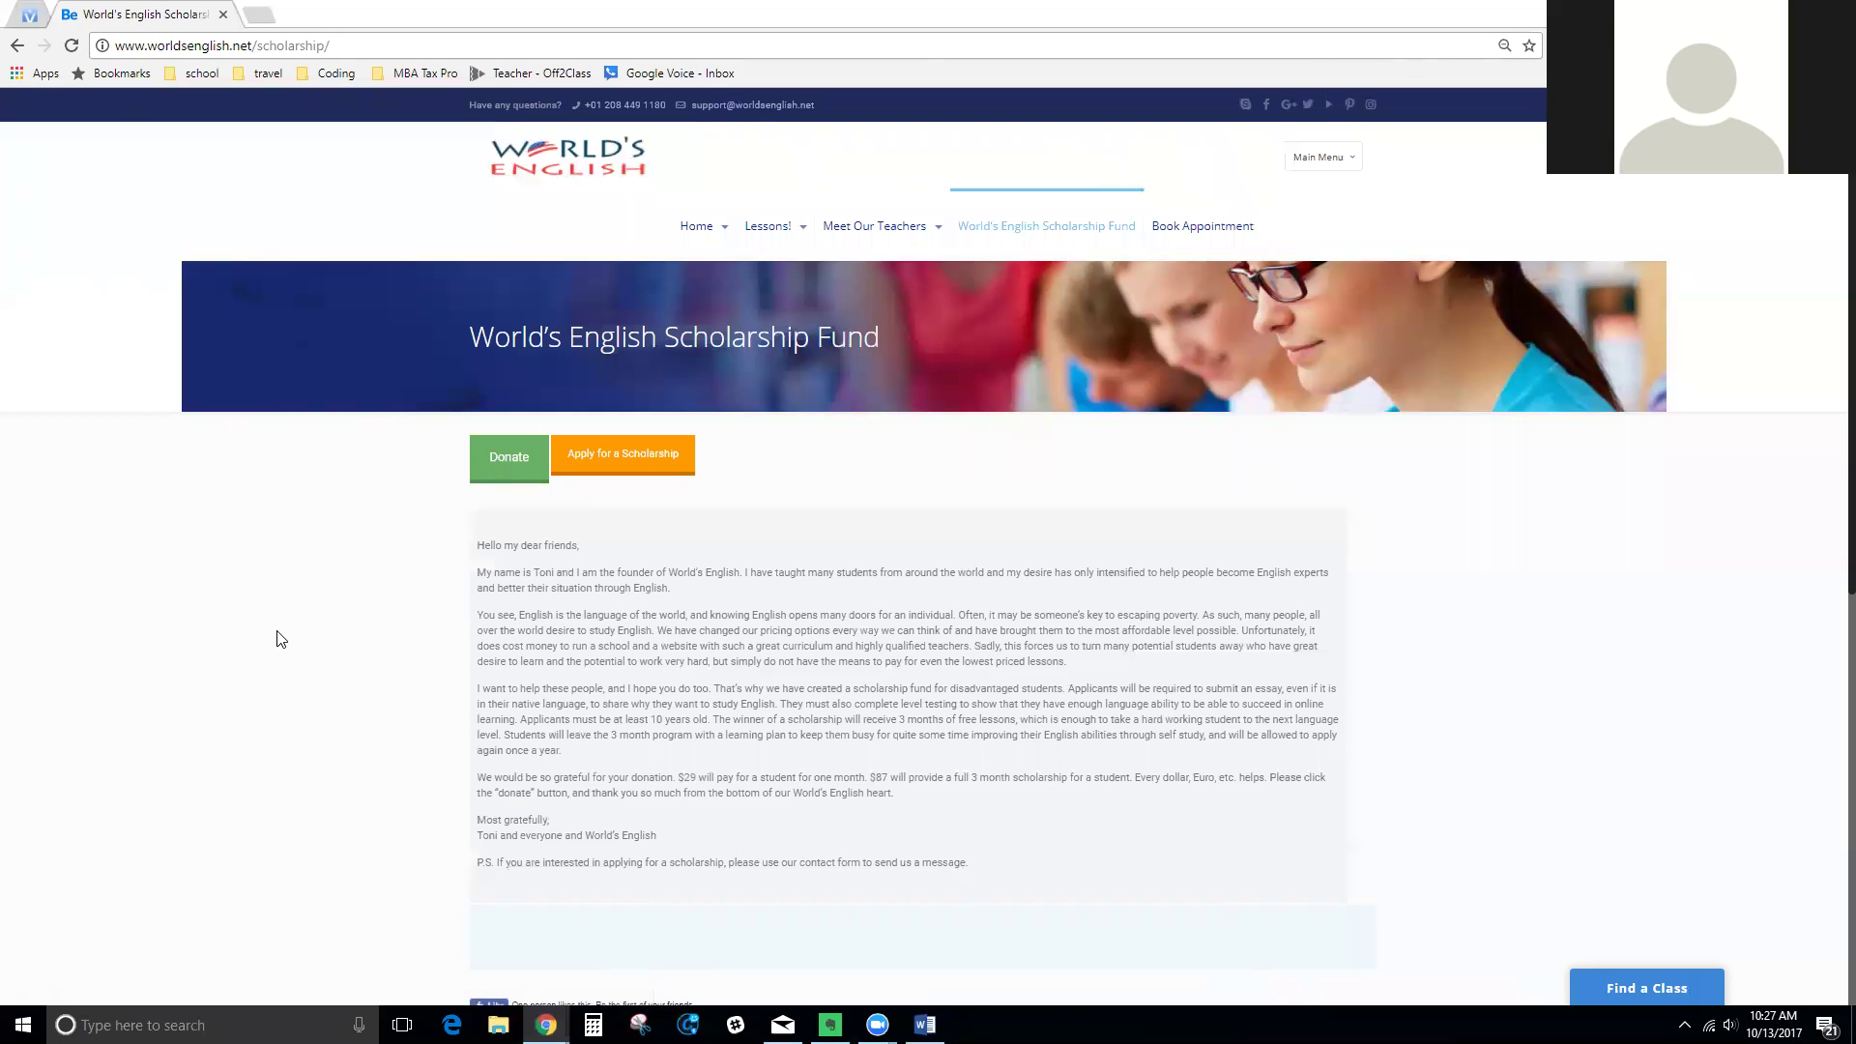